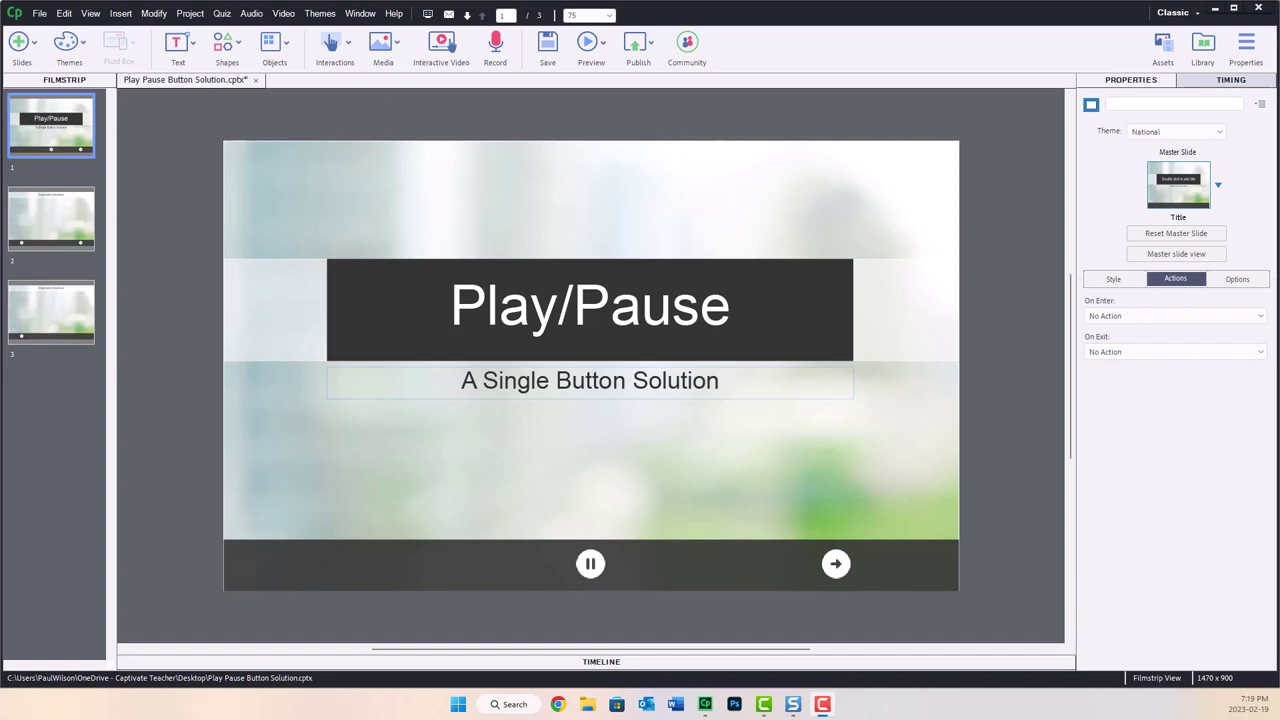
- Set the pause button to display for Rest of Project and check Place Object on Top
{"action": "left_click", "coordinate": [594, 562]}
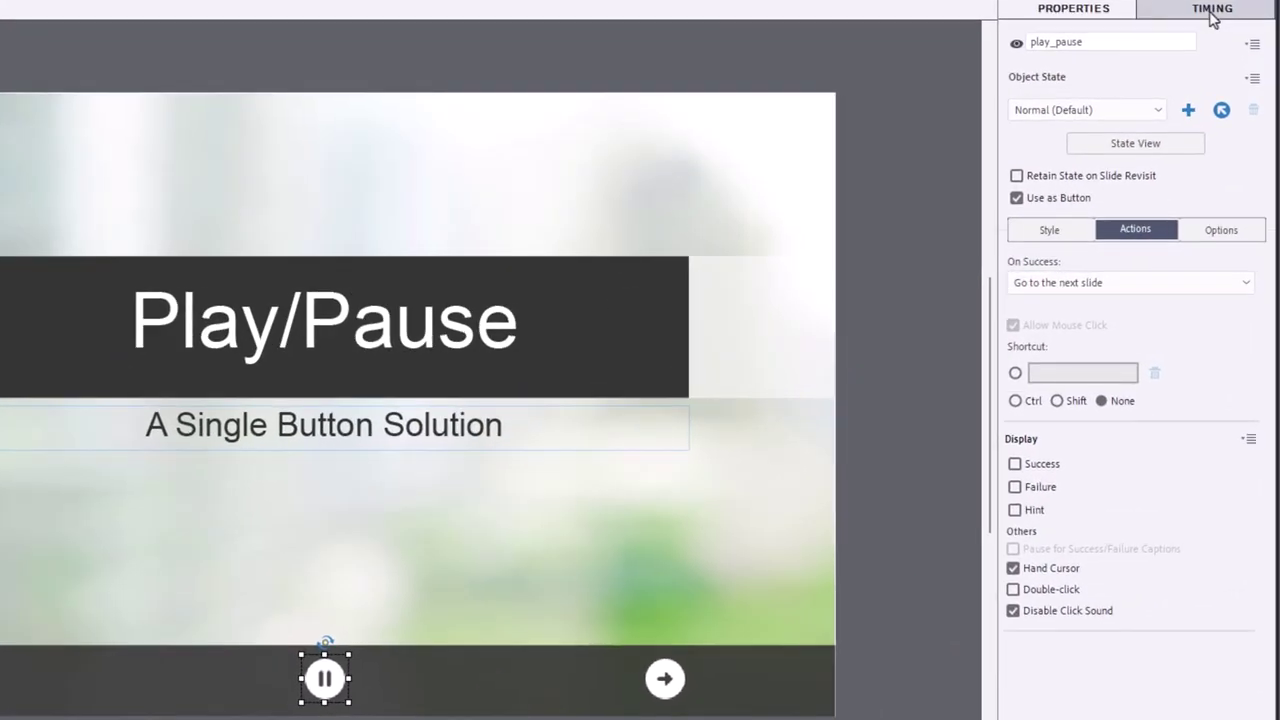
{"action": "left_click", "coordinate": [1230, 81]}
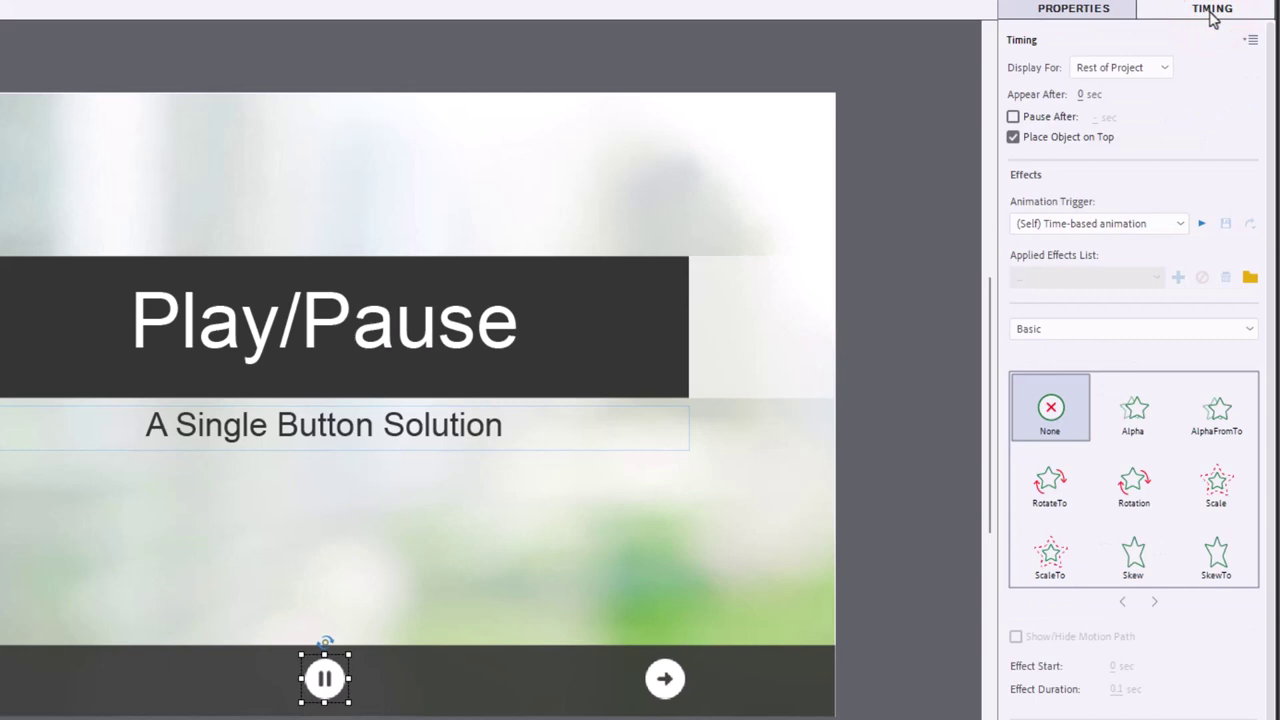
{"action": "left_click", "coordinate": [1126, 64]}
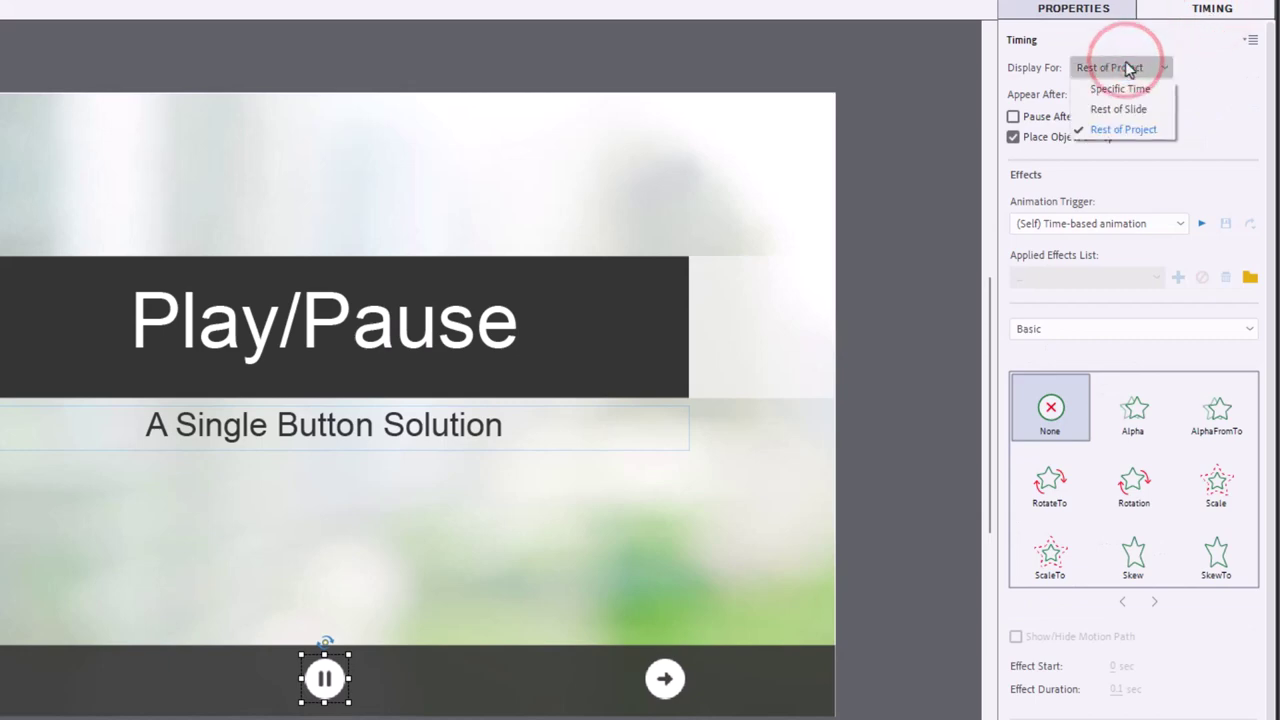
{"action": "left_click", "coordinate": [1160, 131]}
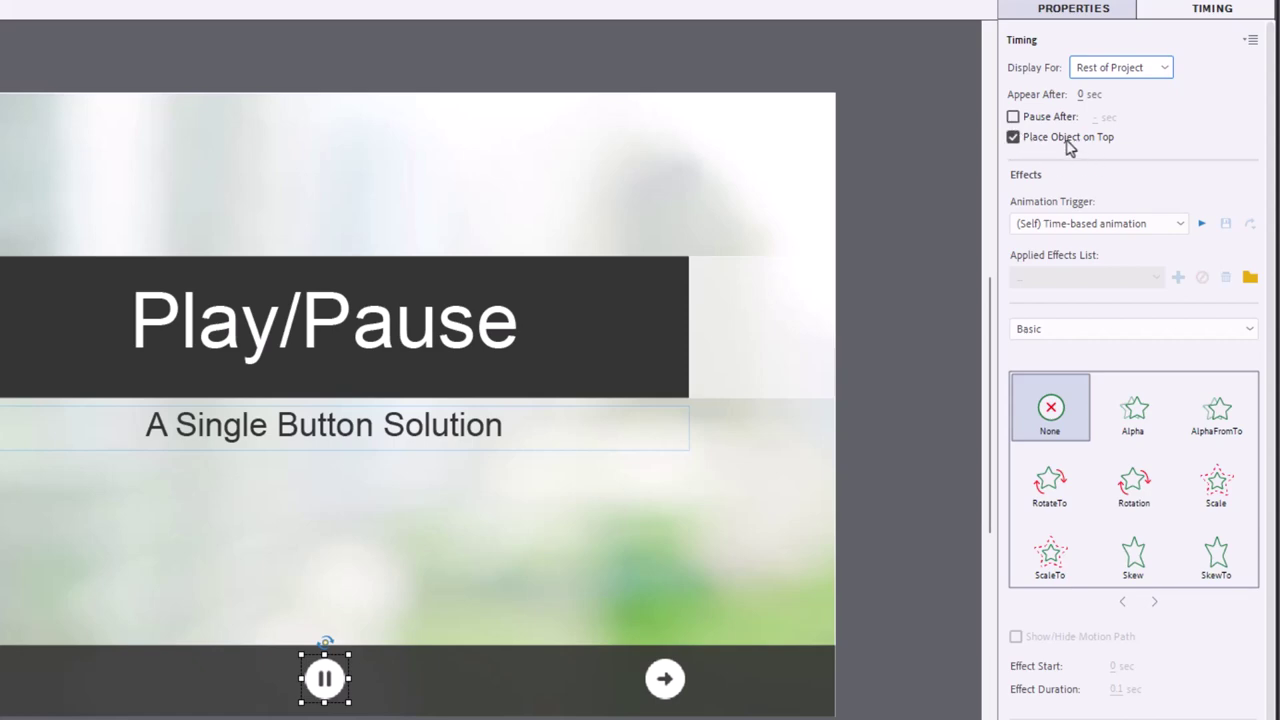
{"action": "left_click", "coordinate": [1013, 137]}
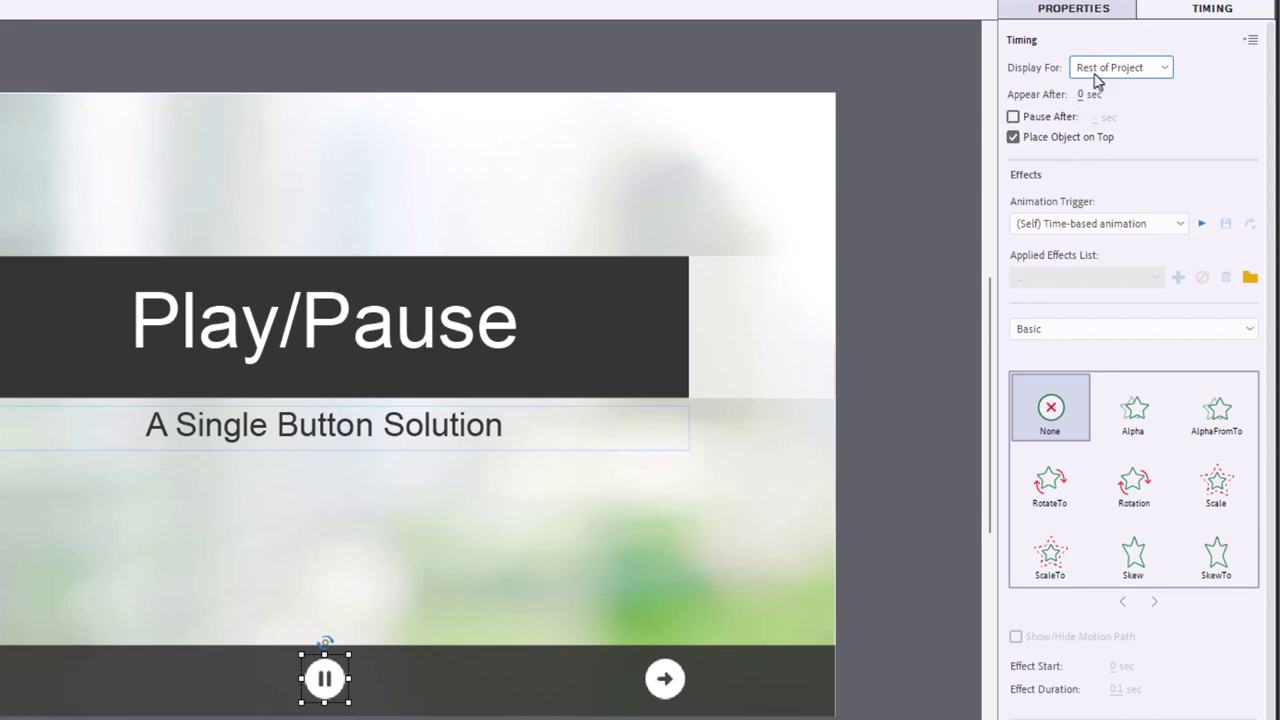
- Switch the play_pause button's Object State to Paused to review it, then deselect the button
{"action": "left_click", "coordinate": [1072, 15]}
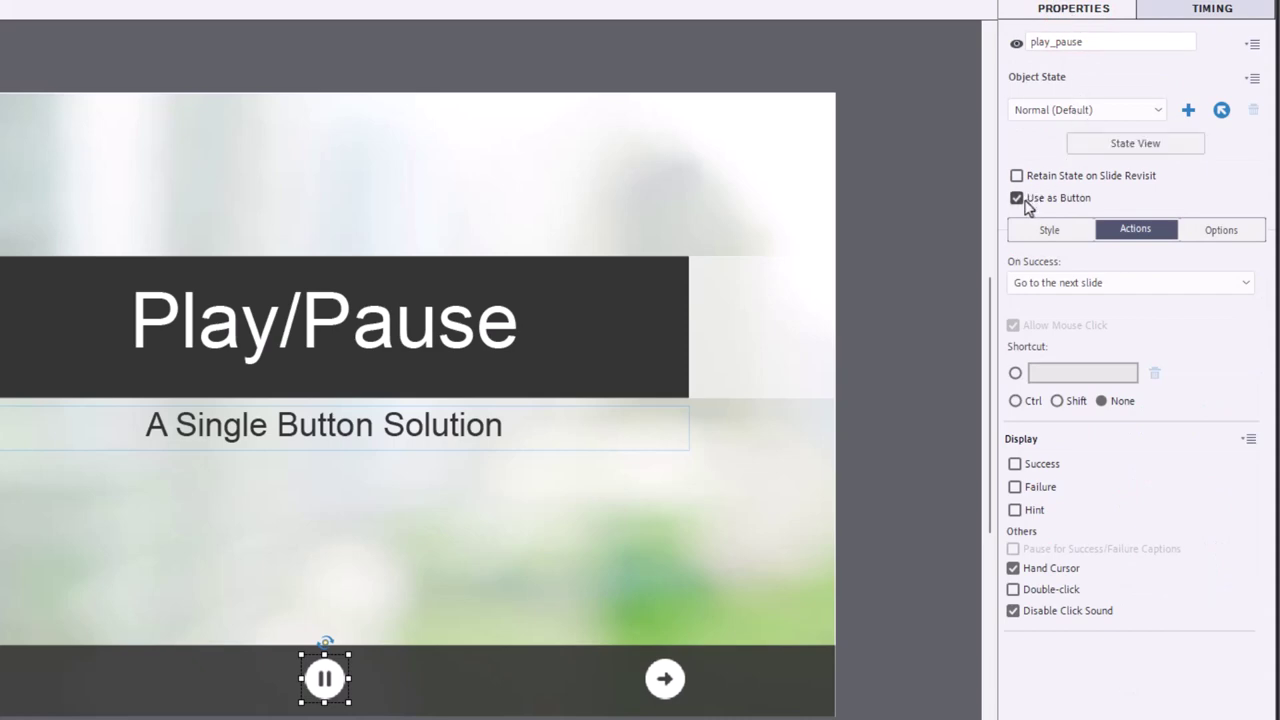
{"action": "left_click", "coordinate": [1118, 111]}
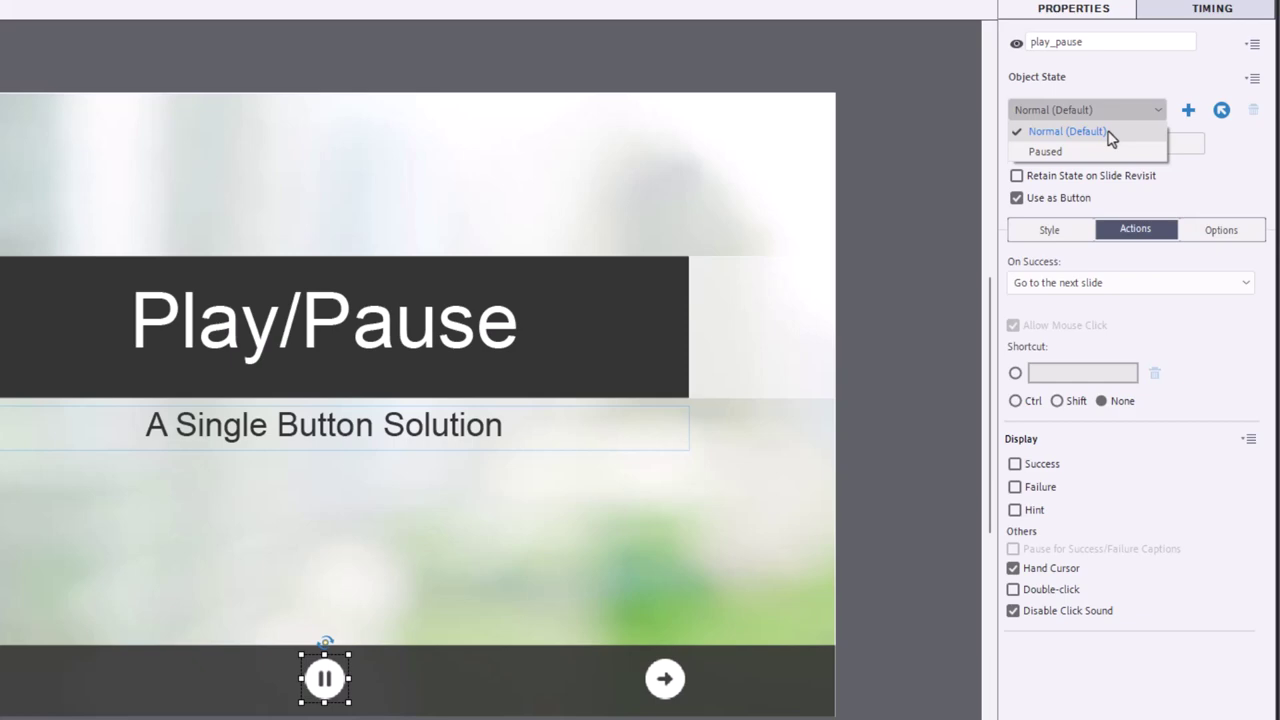
{"action": "left_click", "coordinate": [1042, 151]}
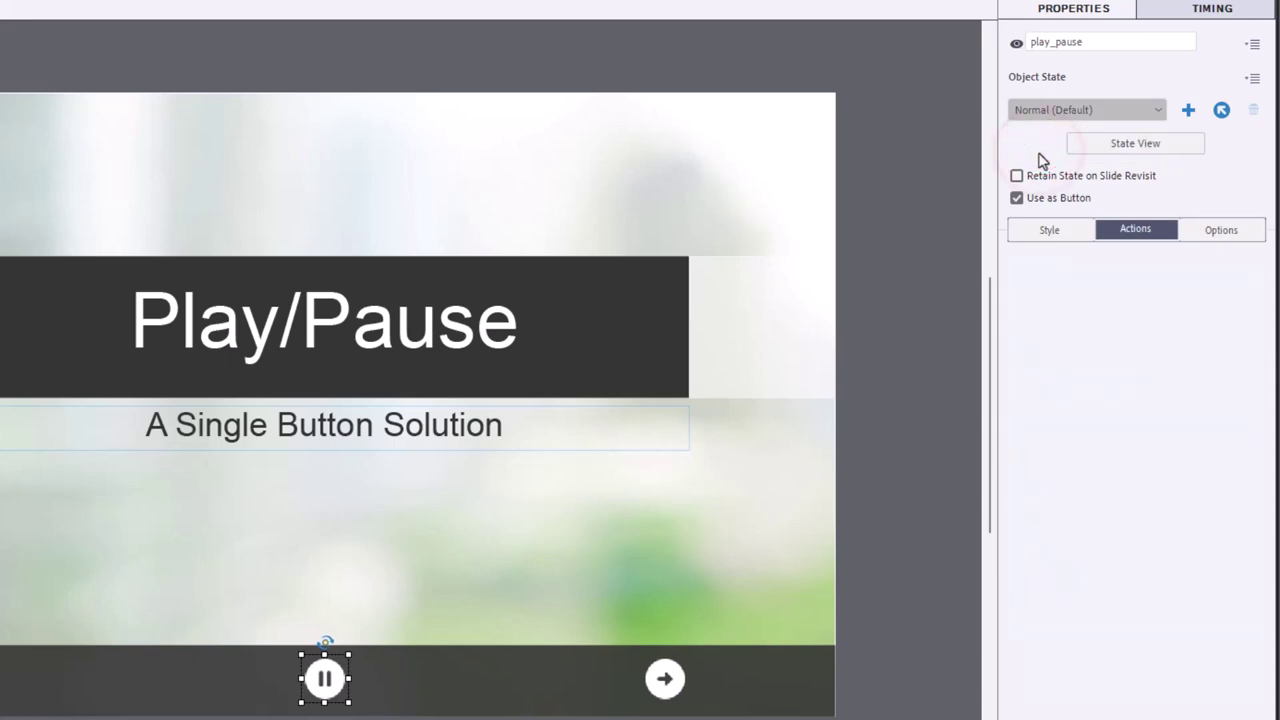
{"action": "left_click", "coordinate": [840, 485]}
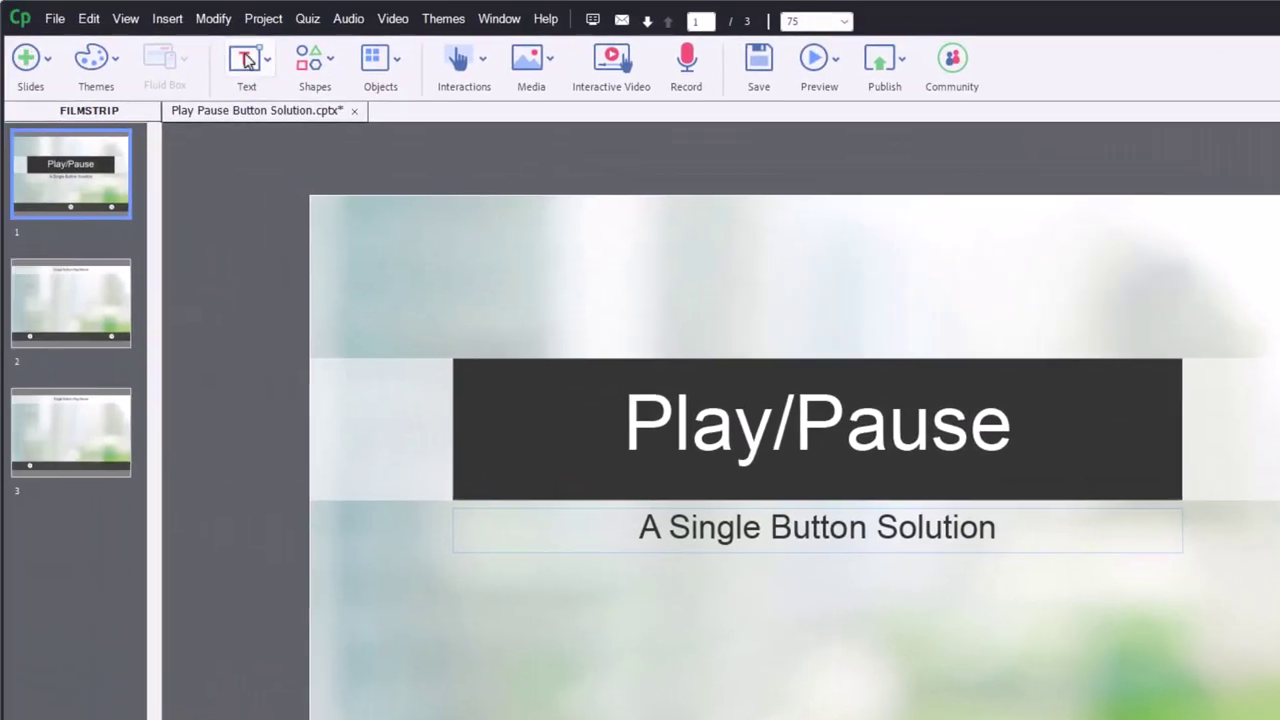
- Start a new advanced action named play_pause and make it a conditional action
{"action": "left_click", "coordinate": [252, 26]}
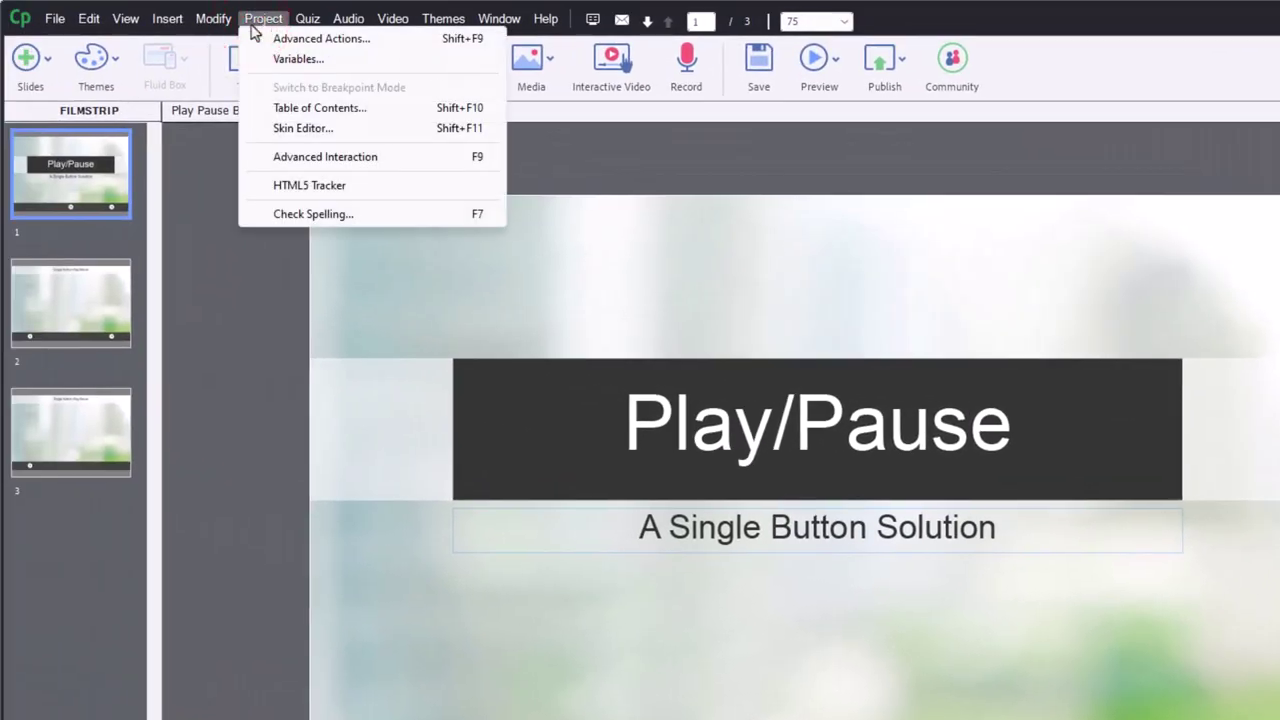
{"action": "left_click", "coordinate": [256, 42]}
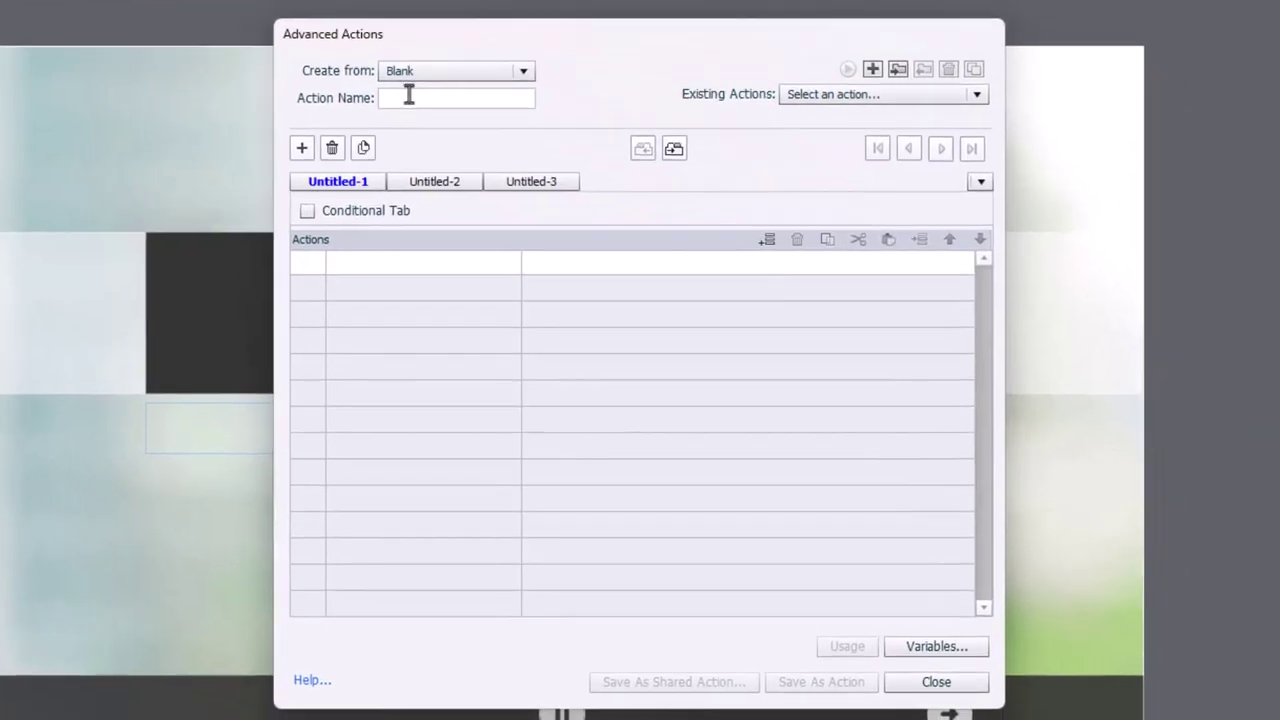
{"action": "left_click", "coordinate": [685, 229]}
{"action": "type", "text": "play"}
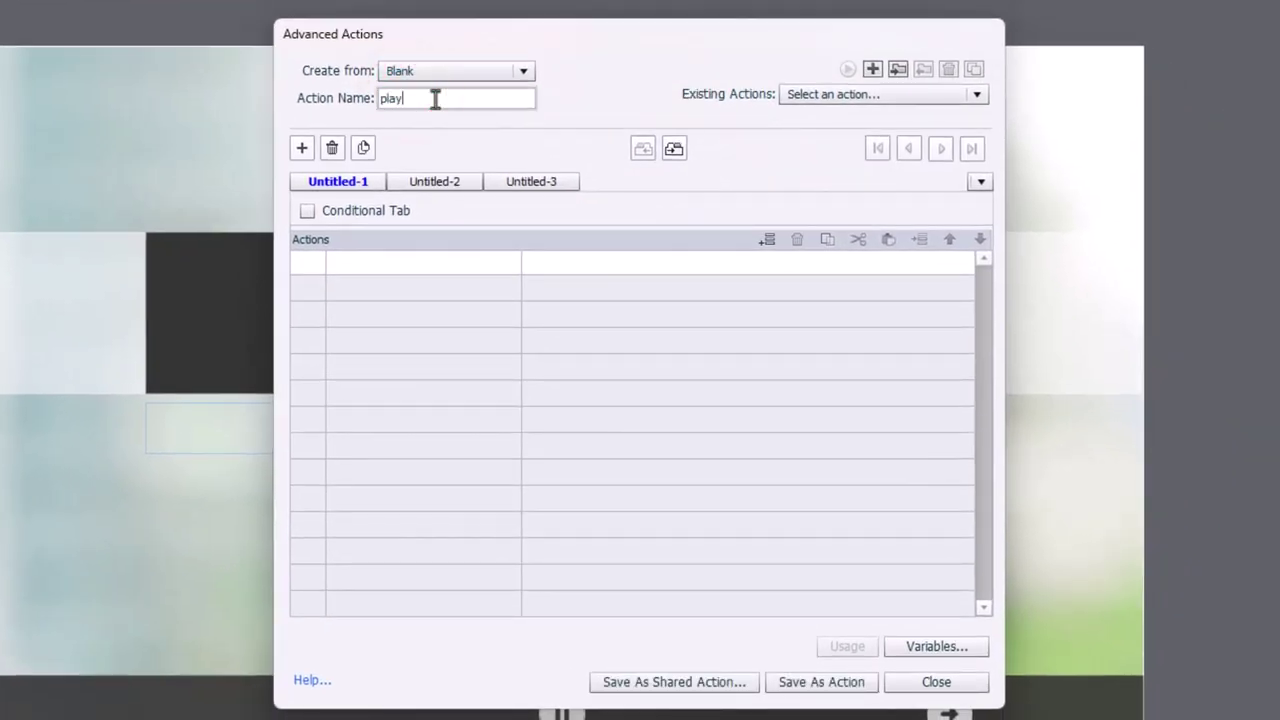
{"action": "type", "text": "_pause"}
{"action": "left_click", "coordinate": [370, 214]}
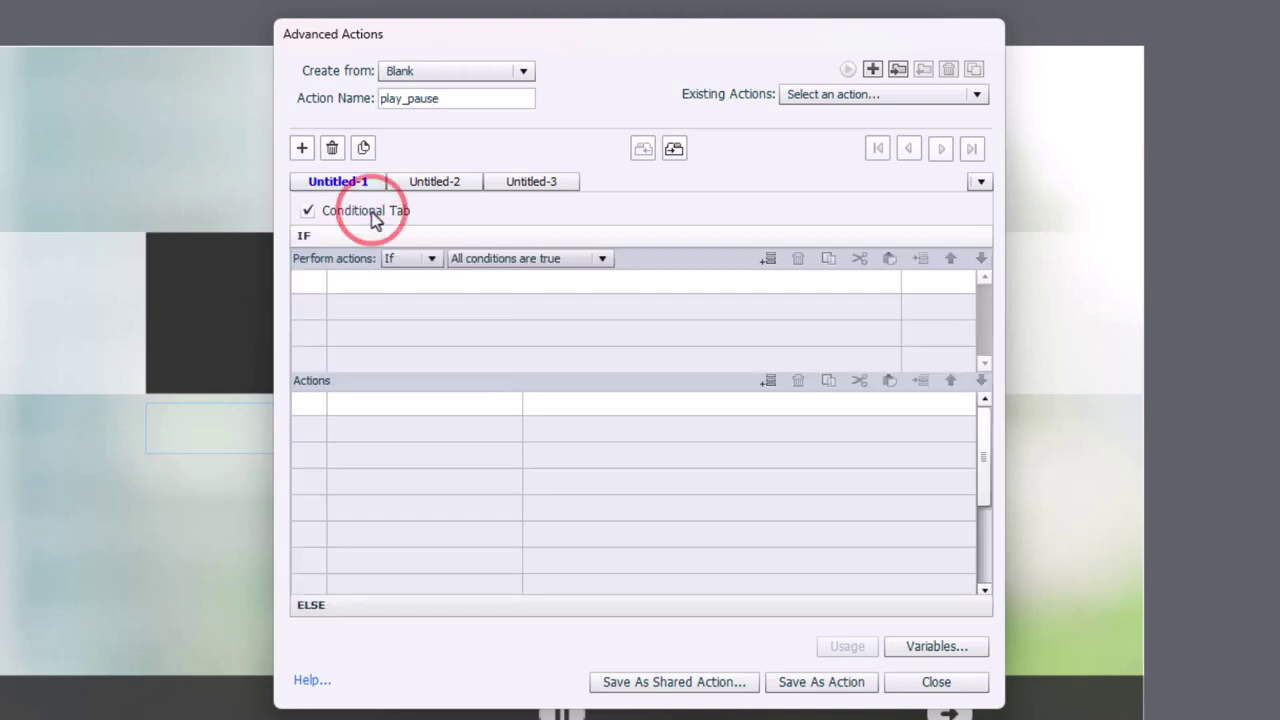
- Add the IF condition: variable cpCmndPause is equal to literal 0
{"action": "left_click", "coordinate": [359, 281]}
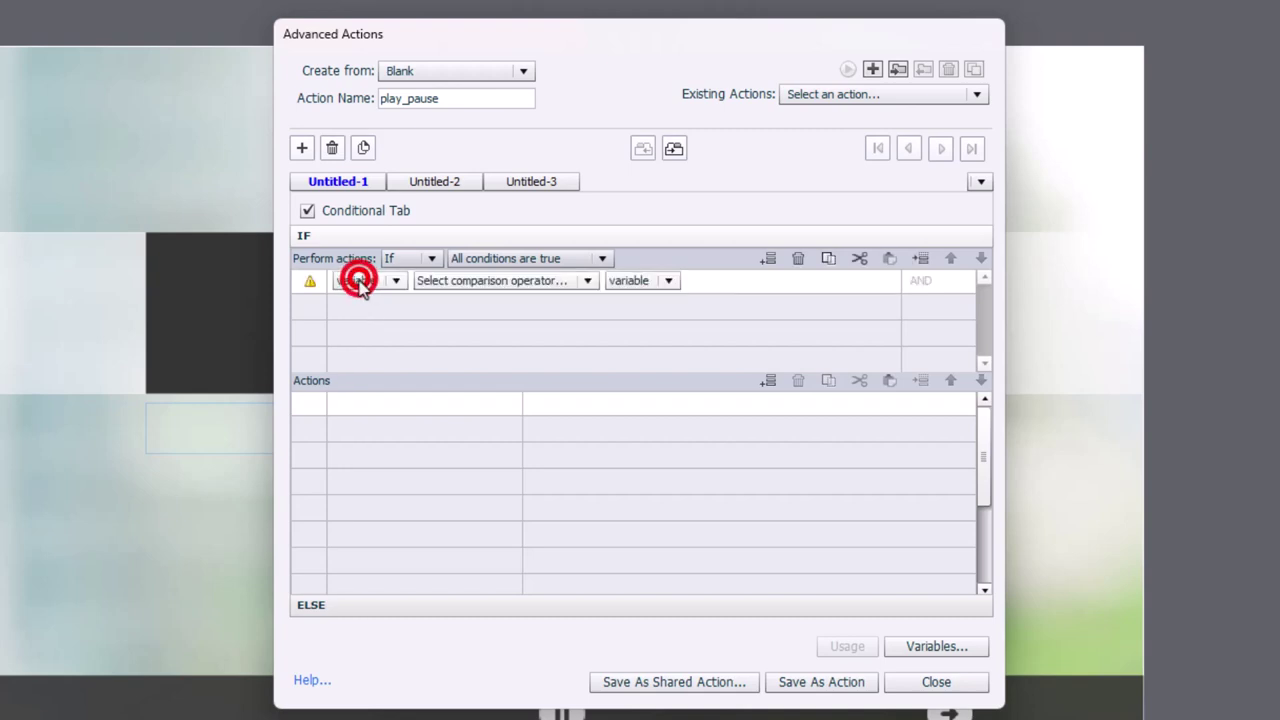
{"action": "left_click", "coordinate": [357, 281]}
{"action": "left_click", "coordinate": [365, 302]}
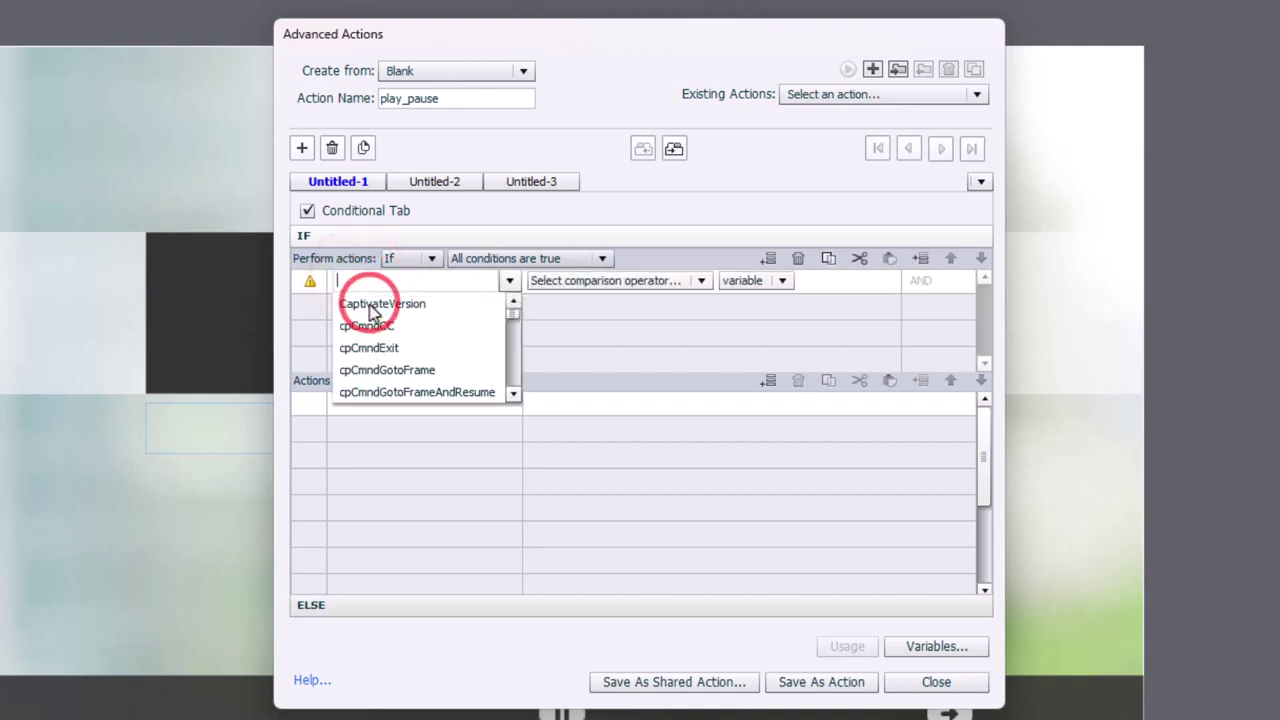
{"action": "type", "text": "cp"}
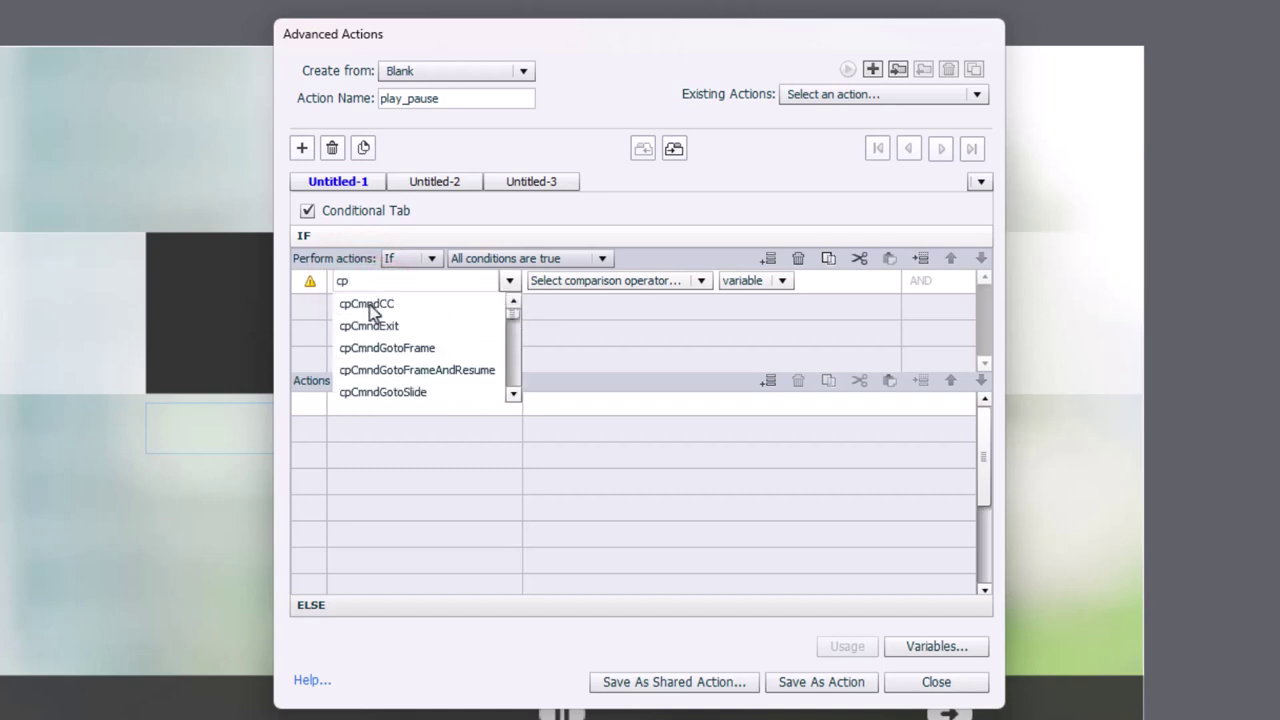
{"action": "type", "text": "cmndp"}
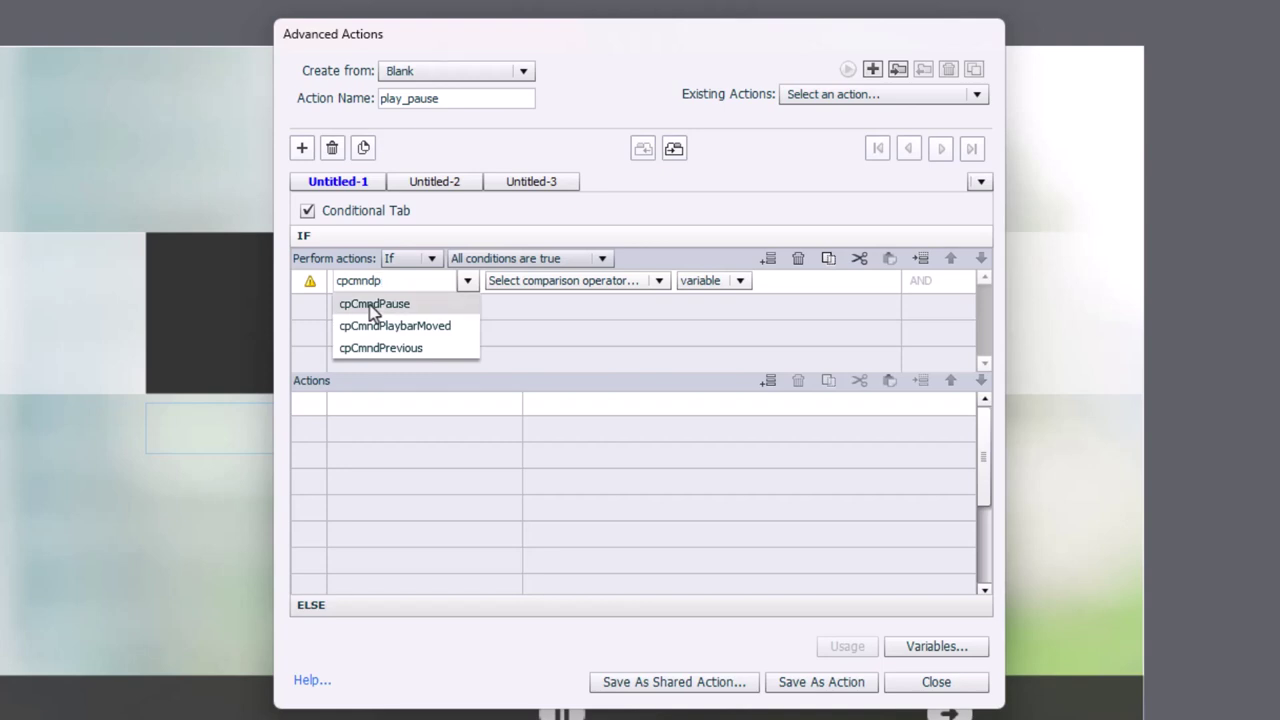
{"action": "left_click", "coordinate": [372, 308]}
{"action": "left_click", "coordinate": [467, 282]}
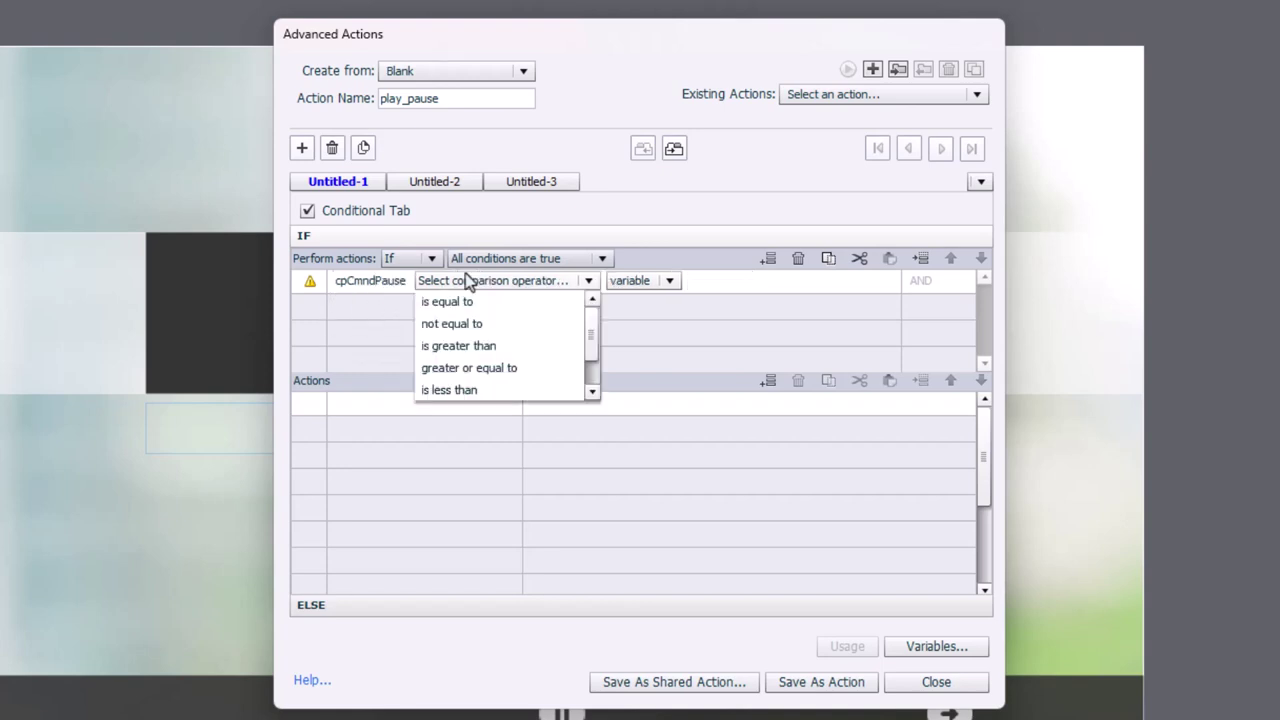
{"action": "left_click", "coordinate": [478, 301]}
{"action": "left_click", "coordinate": [522, 280]}
{"action": "left_click", "coordinate": [529, 320]}
{"action": "type", "text": "0"}
{"action": "key", "text": "Return"}
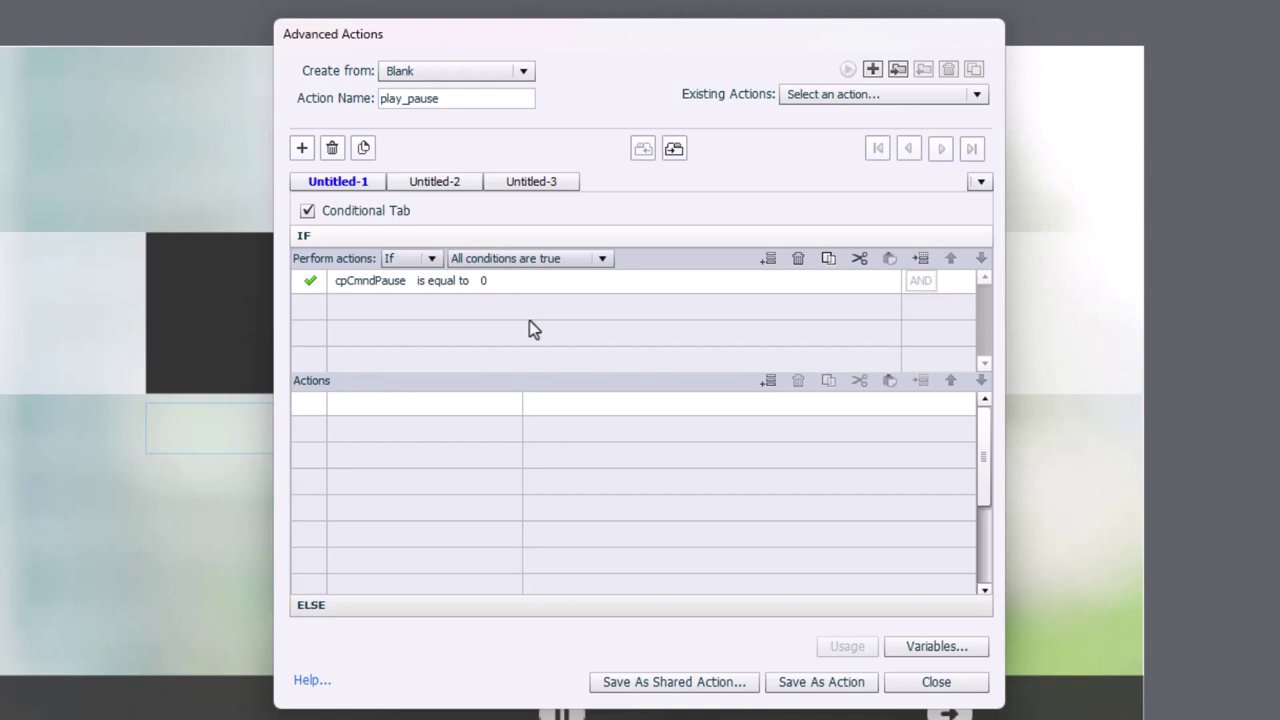
- Give the IF branch two actions: Pause, and Change State of play_pause to Paused
{"action": "double_click", "coordinate": [349, 410]}
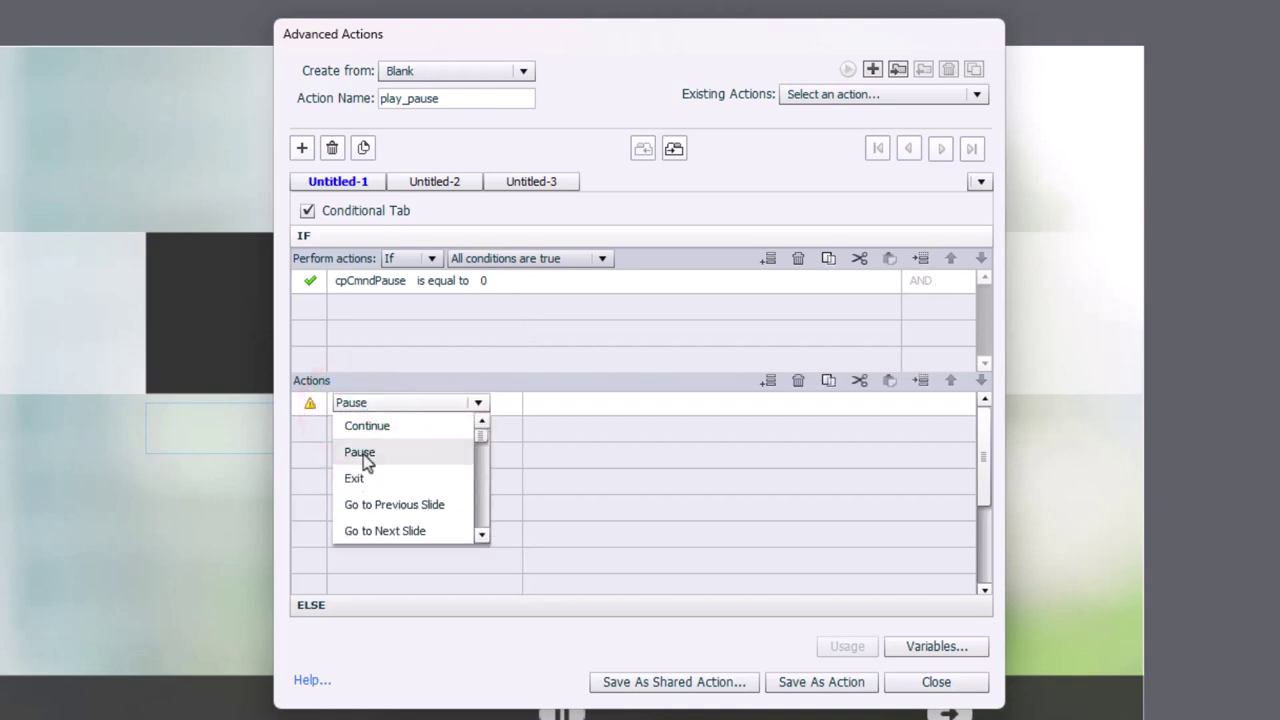
{"action": "left_click", "coordinate": [364, 452]}
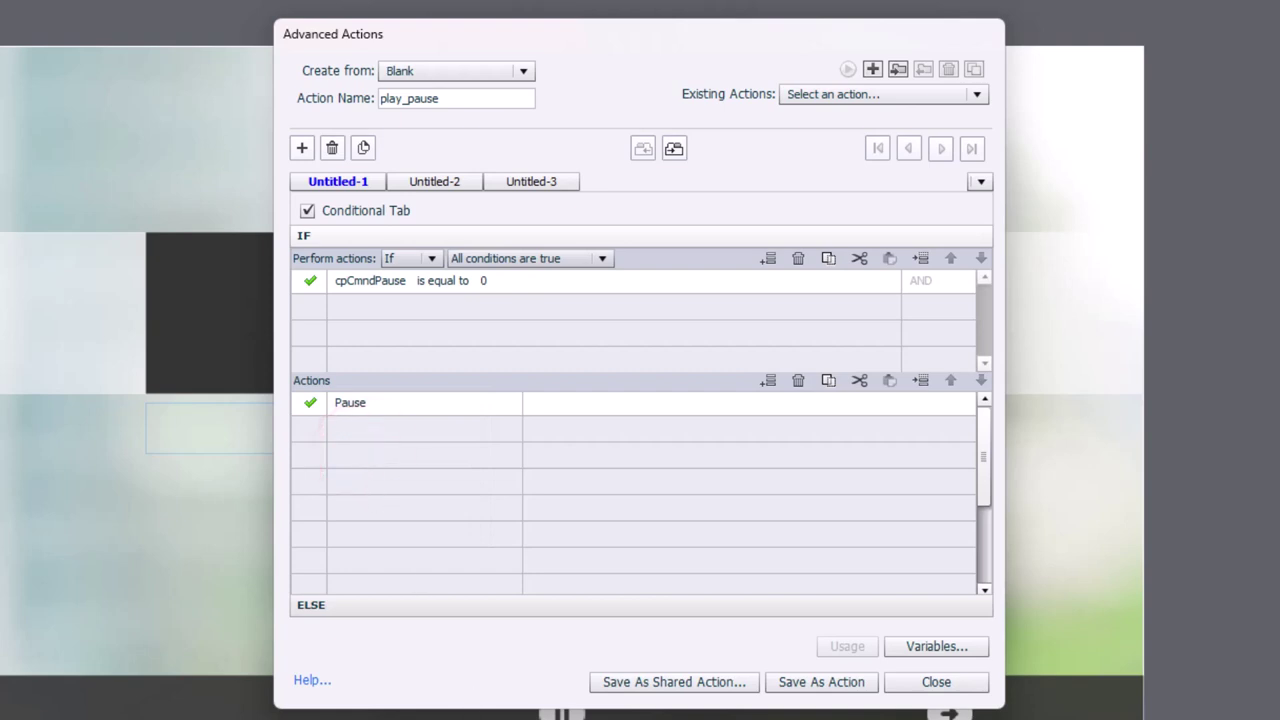
{"action": "double_click", "coordinate": [349, 434]}
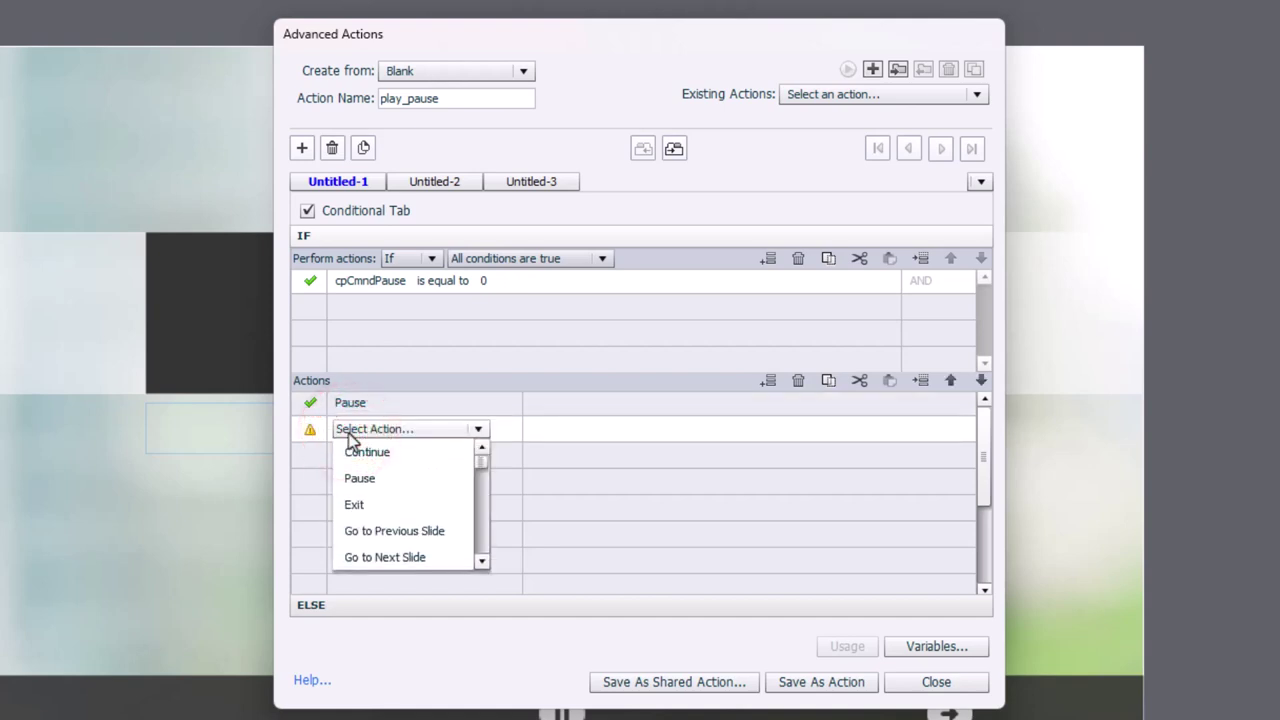
{"action": "key", "text": "c"}
{"action": "key", "text": "c"}
{"action": "left_click", "coordinate": [355, 448]}
{"action": "left_click", "coordinate": [549, 453]}
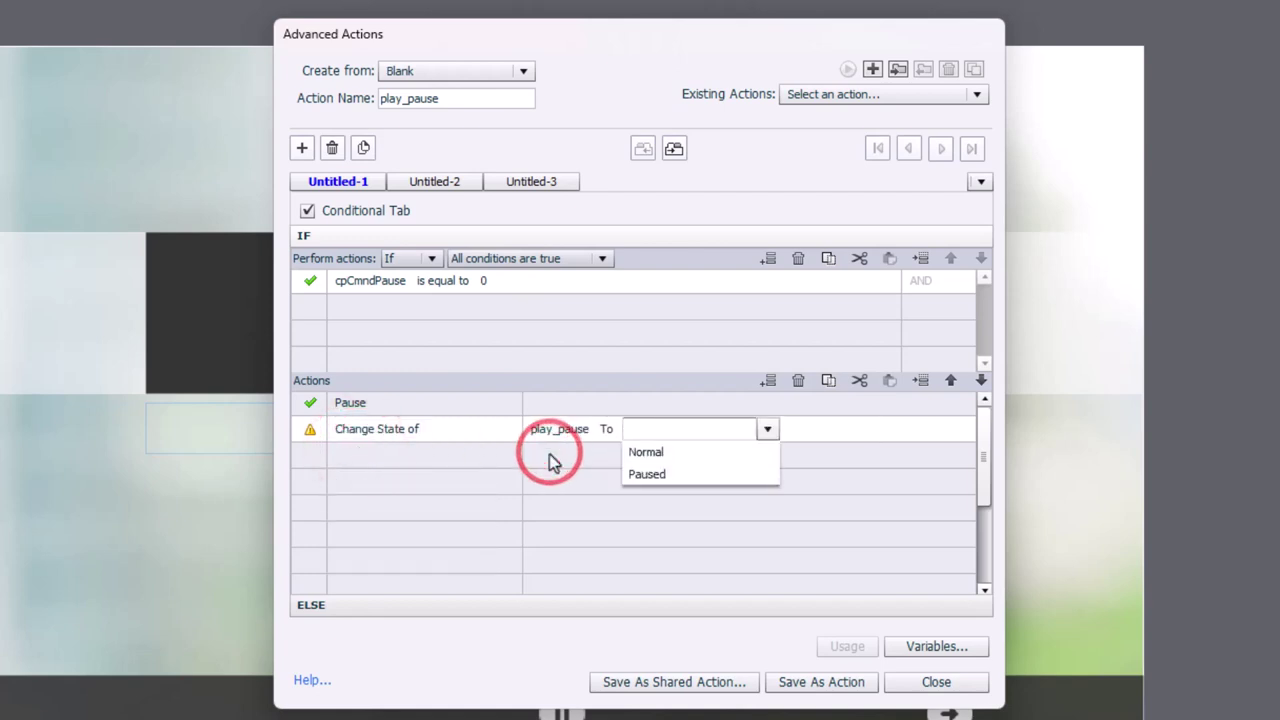
{"action": "left_click", "coordinate": [663, 476]}
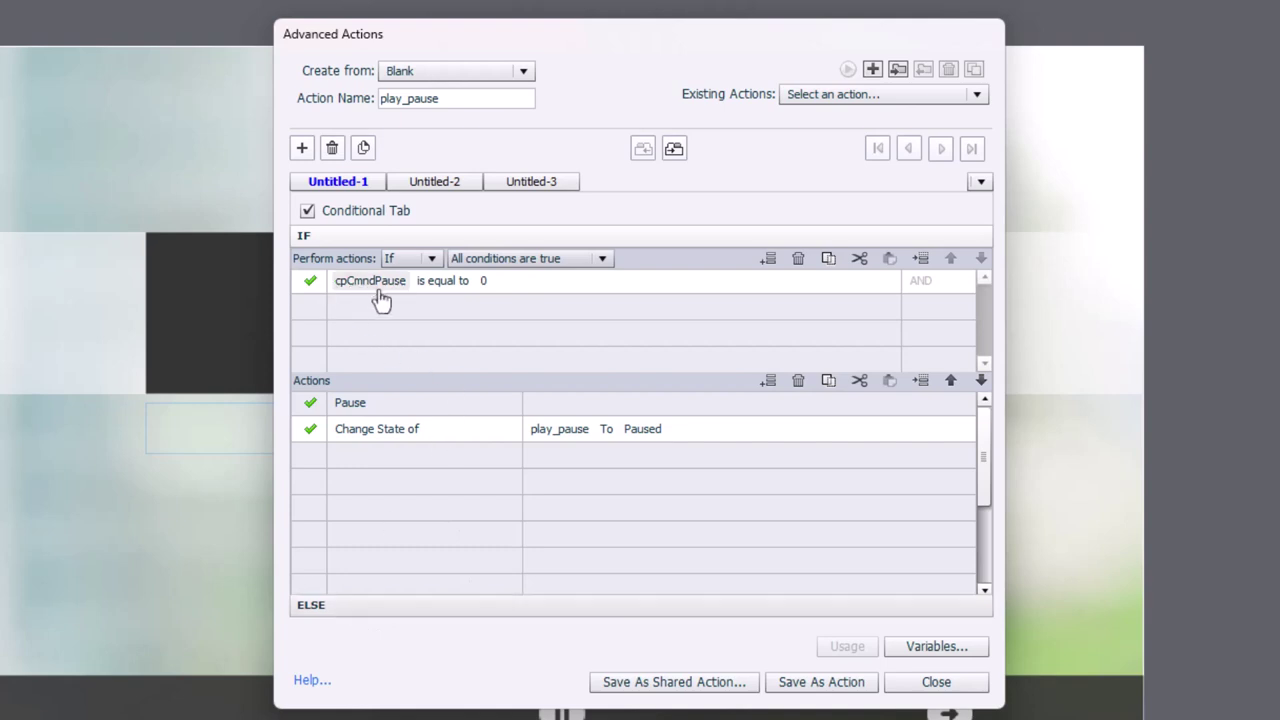
- Give the ELSE branch two actions: Continue, and Change State of play_pause to Normal
{"action": "left_click", "coordinate": [400, 607]}
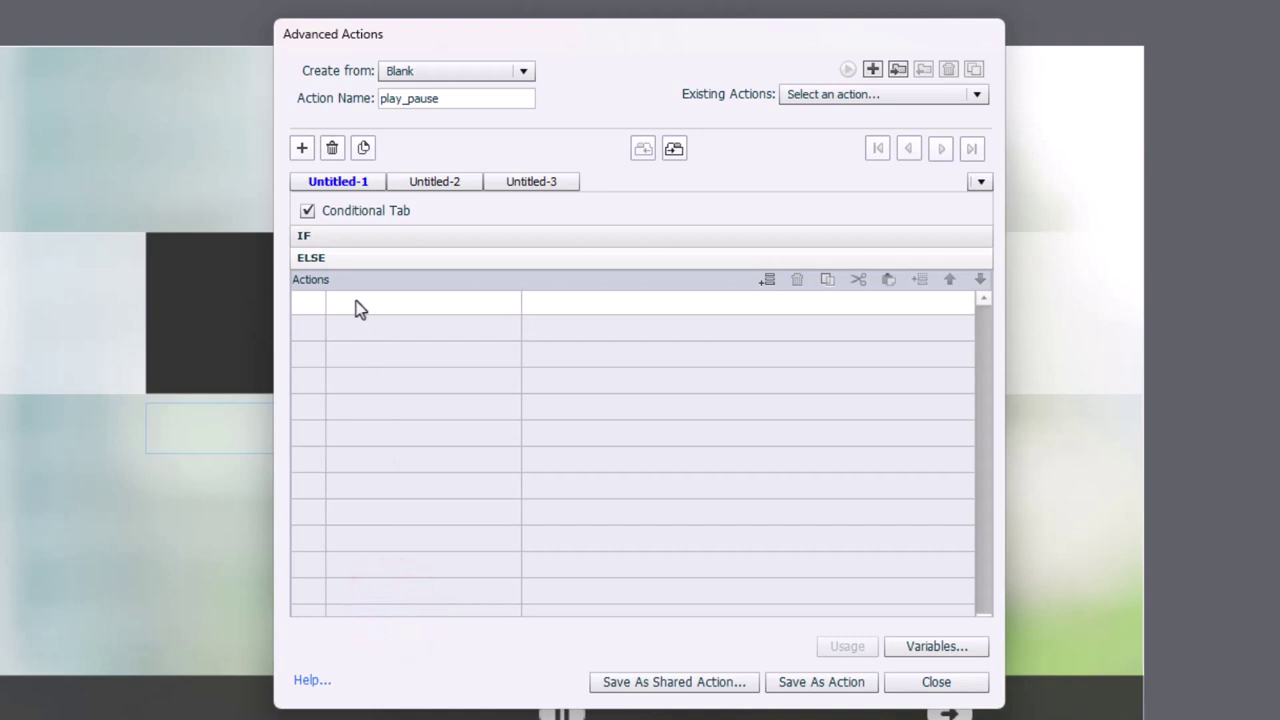
{"action": "left_click", "coordinate": [357, 303]}
{"action": "left_click", "coordinate": [360, 303]}
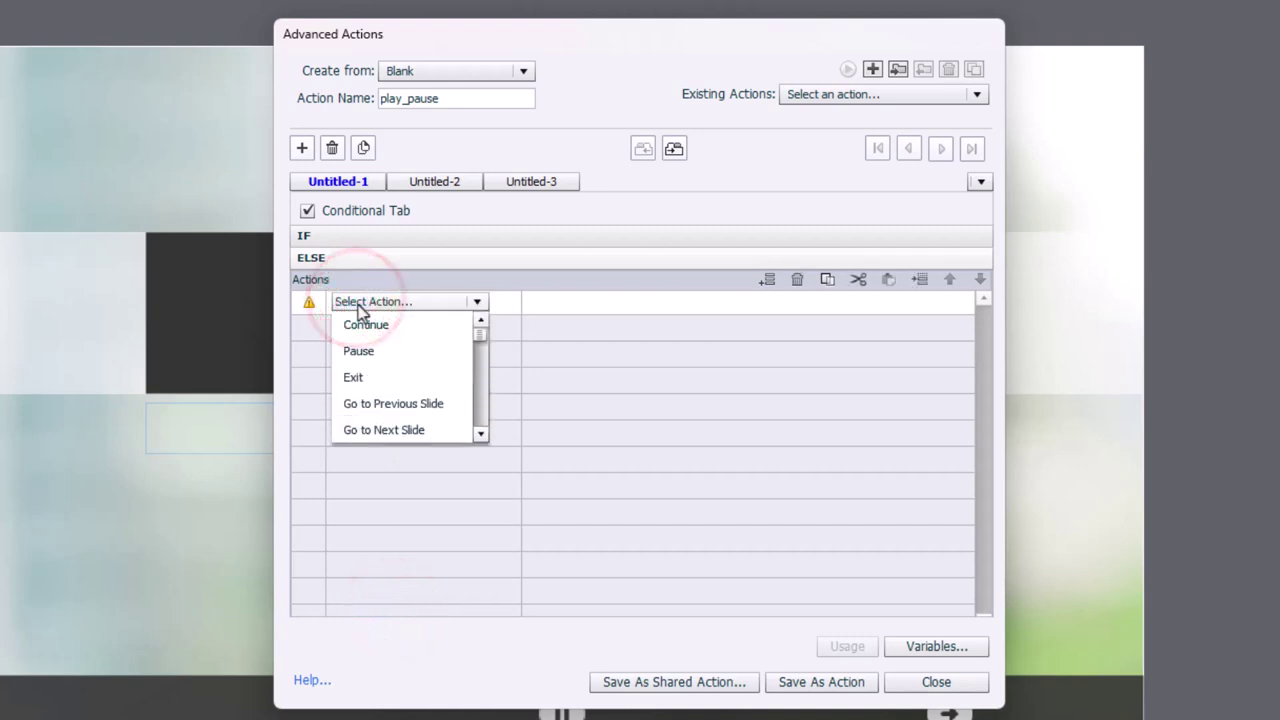
{"action": "left_click", "coordinate": [363, 325]}
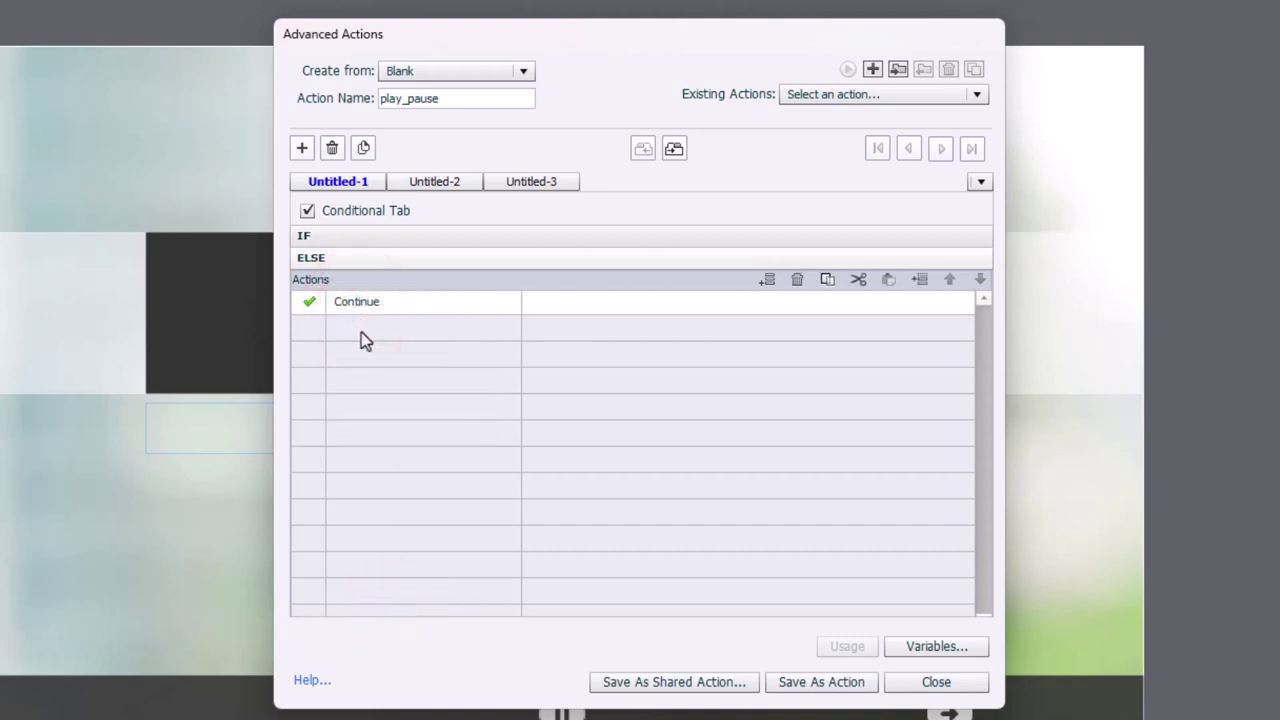
{"action": "left_click", "coordinate": [360, 332]}
{"action": "left_click", "coordinate": [360, 330]}
{"action": "scroll", "coordinate": [361, 355], "scroll_direction": "down", "scroll_amount": 10}
{"action": "left_click", "coordinate": [361, 357]}
{"action": "left_click", "coordinate": [546, 348]}
{"action": "left_click", "coordinate": [666, 352]}
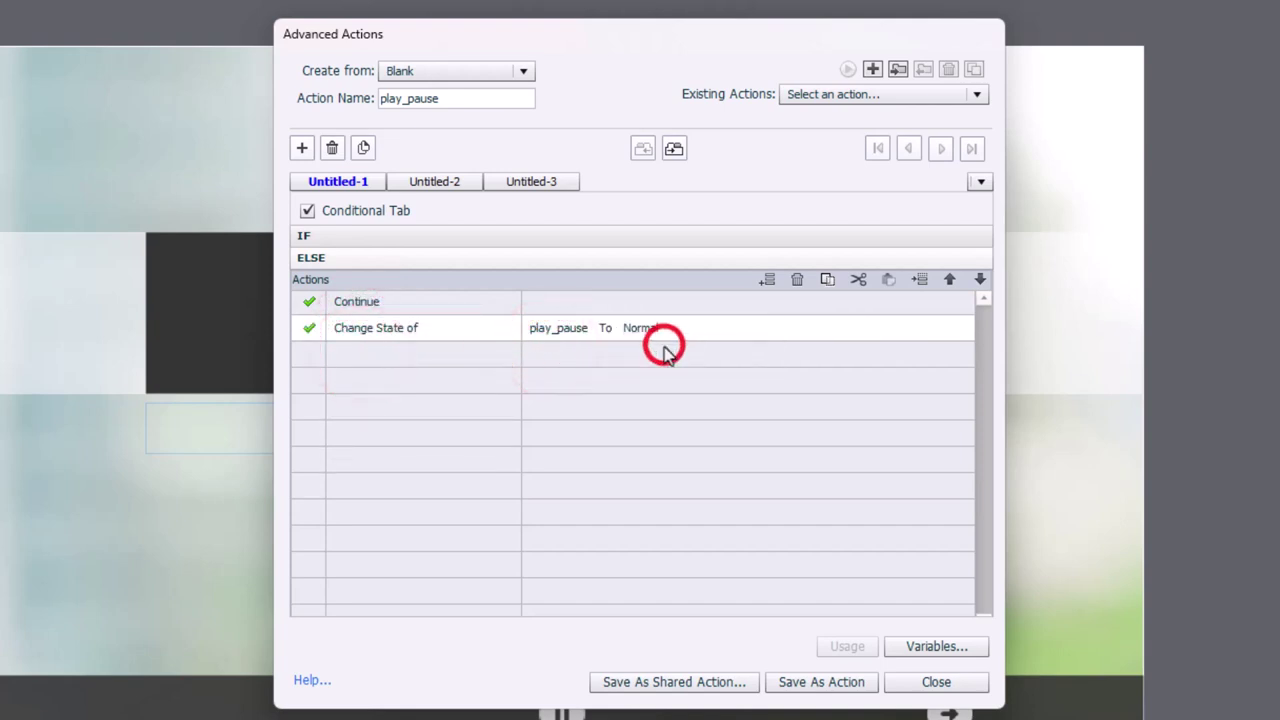
- Save the play_pause action and close the Advanced Actions editor
{"action": "left_click", "coordinate": [828, 686]}
{"action": "left_click", "coordinate": [685, 403]}
{"action": "left_click", "coordinate": [930, 688]}
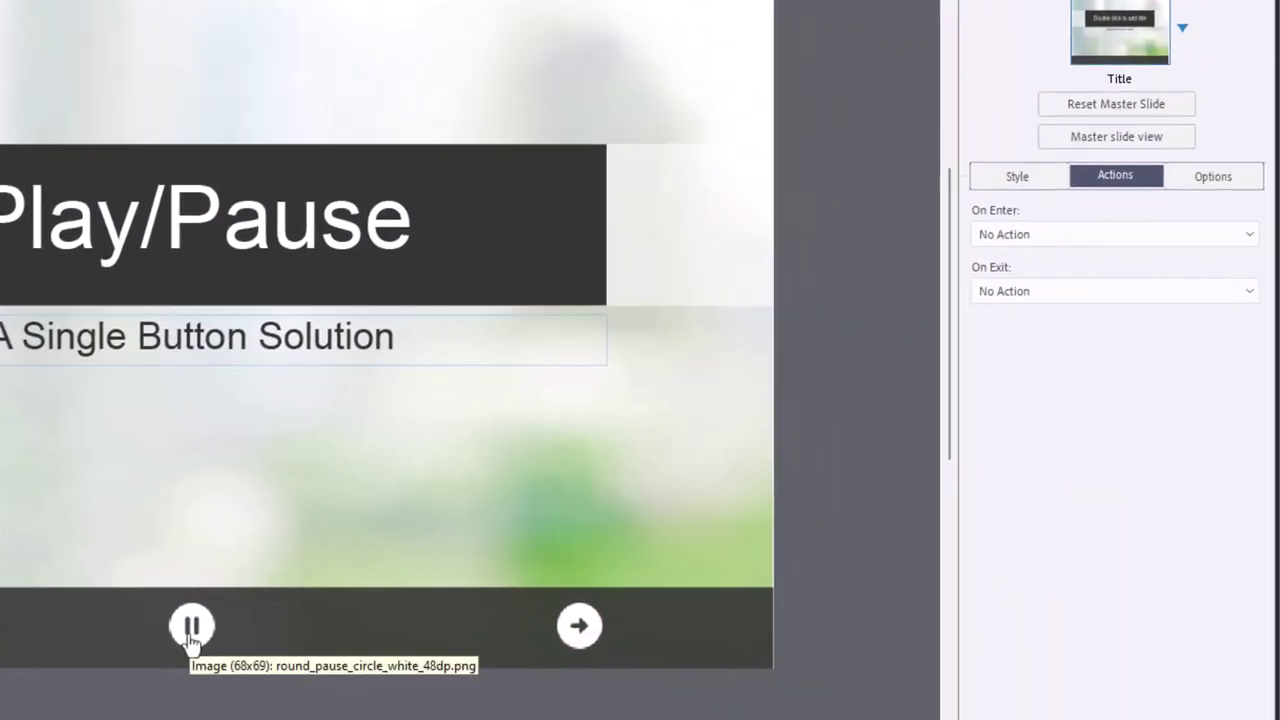
- Set the pause button's On Success to Execute Advanced Actions with script play_pause
{"action": "left_click", "coordinate": [190, 632]}
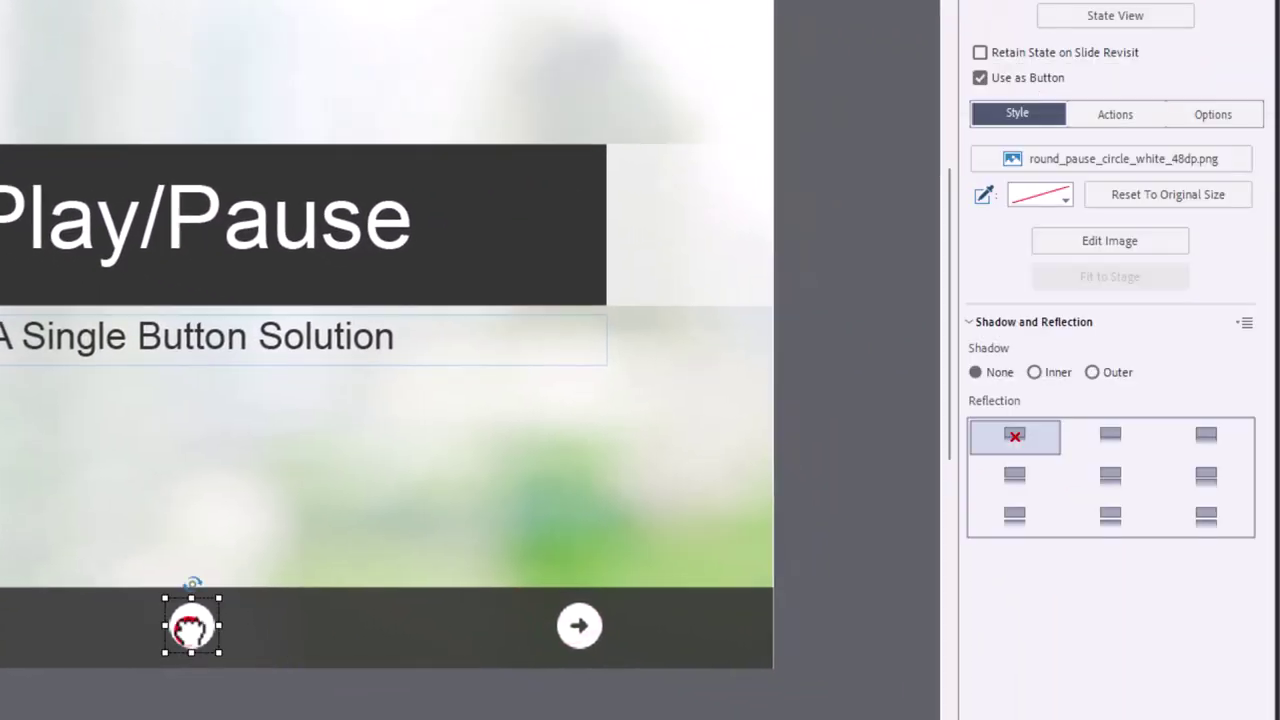
{"action": "left_click", "coordinate": [1115, 118]}
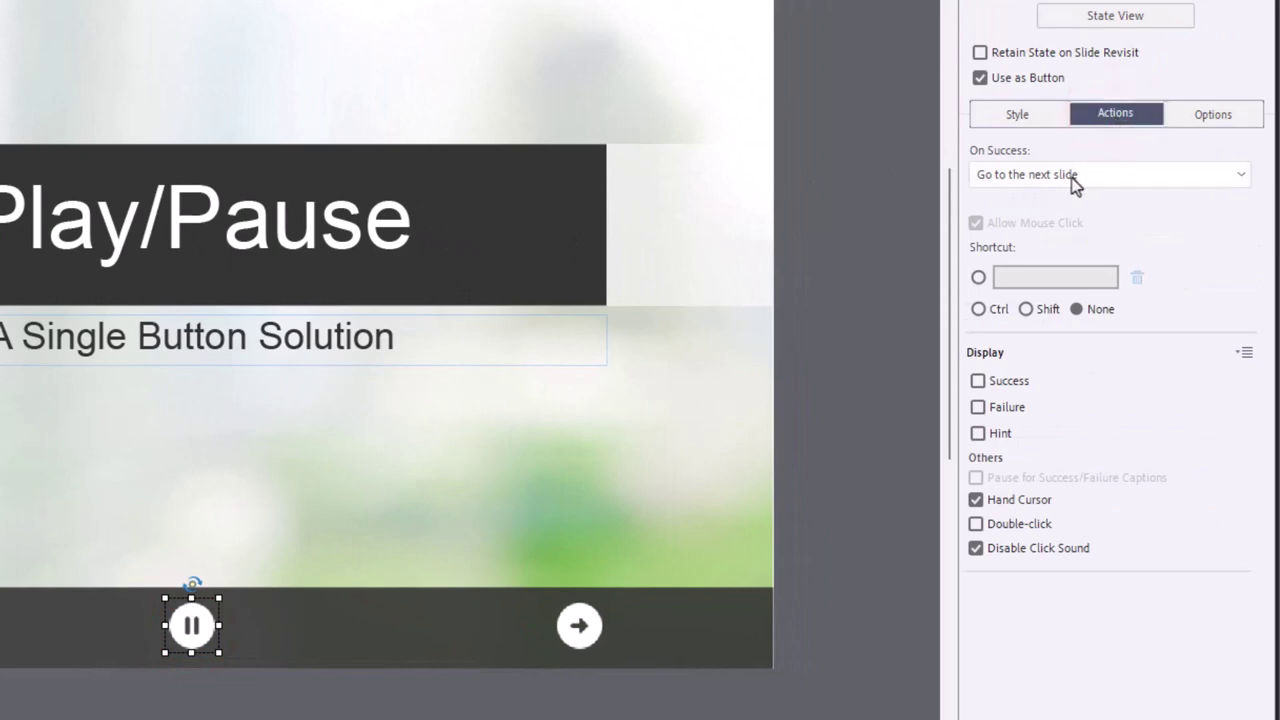
{"action": "left_click", "coordinate": [1073, 178]}
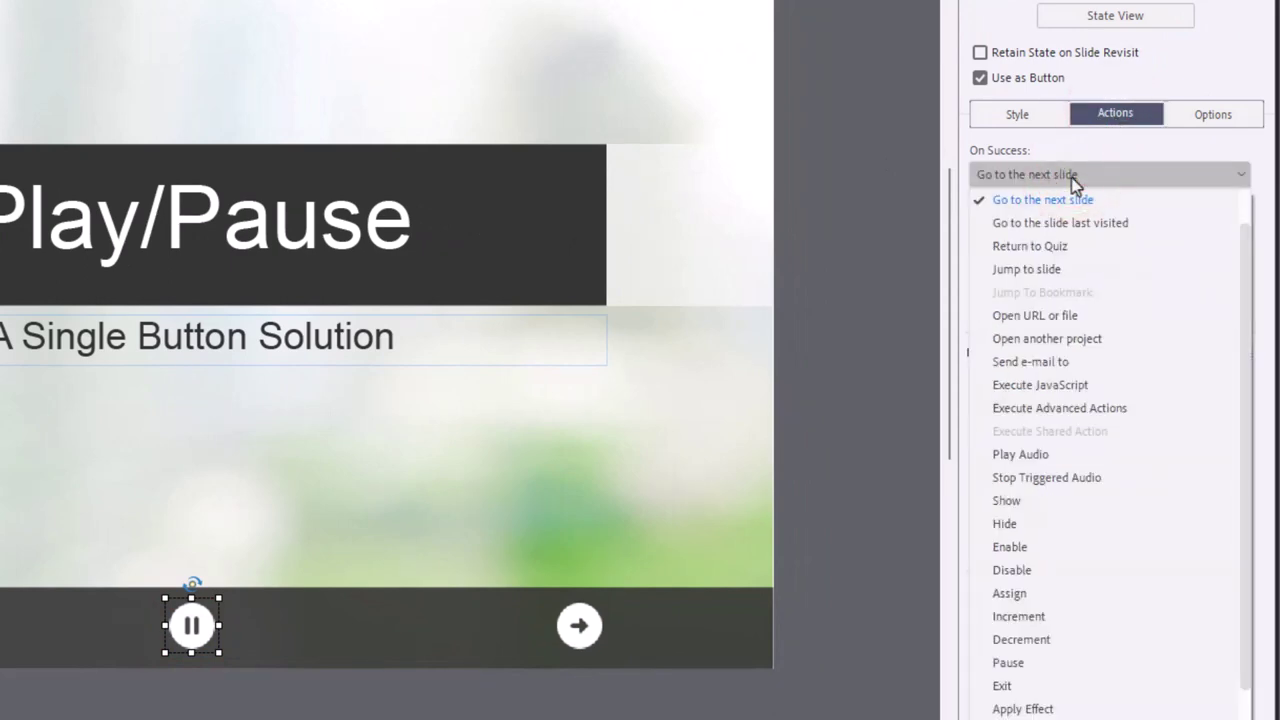
{"action": "left_click", "coordinate": [1088, 408]}
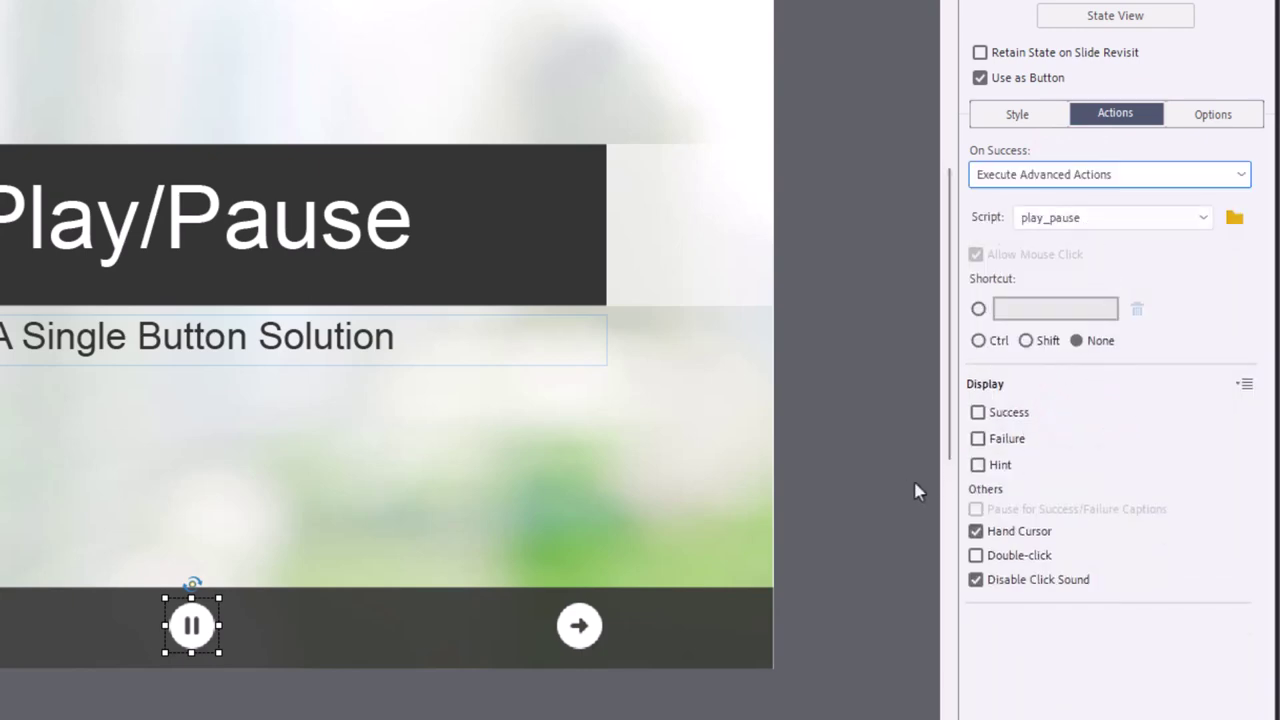
{"action": "left_click", "coordinate": [1100, 221]}
{"action": "left_click", "coordinate": [1100, 221]}
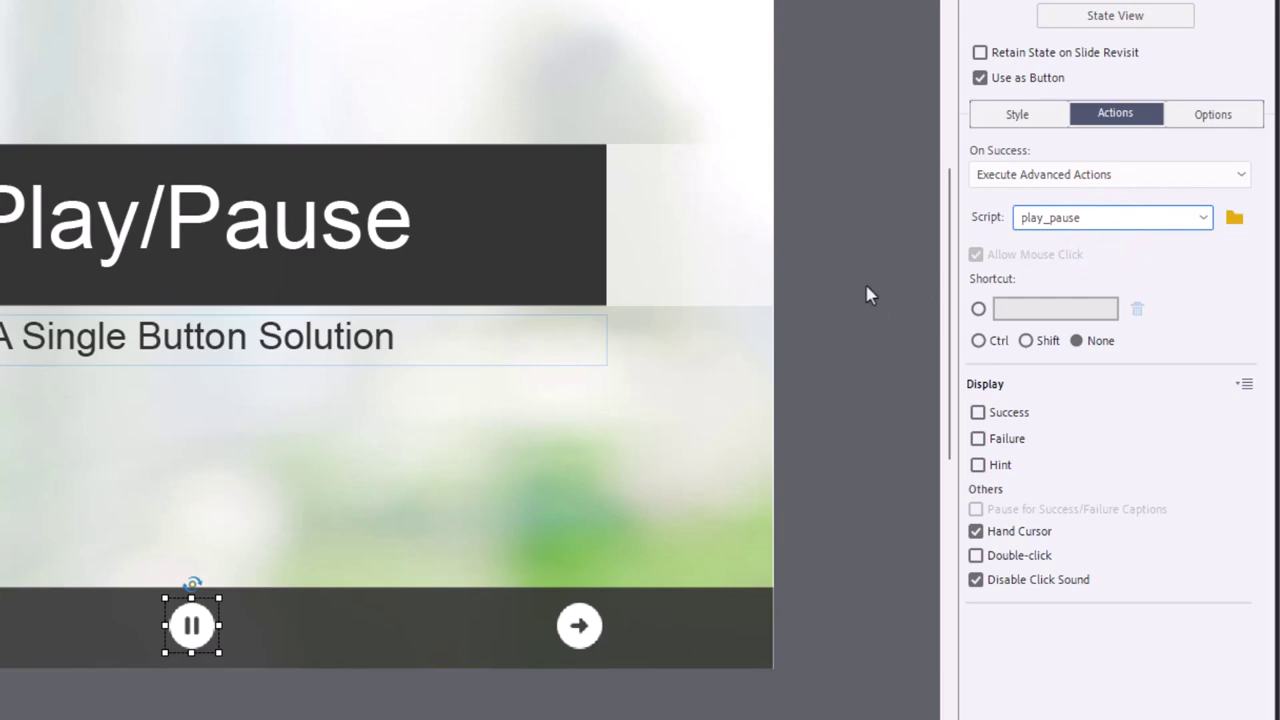
{"action": "left_click", "coordinate": [193, 627]}
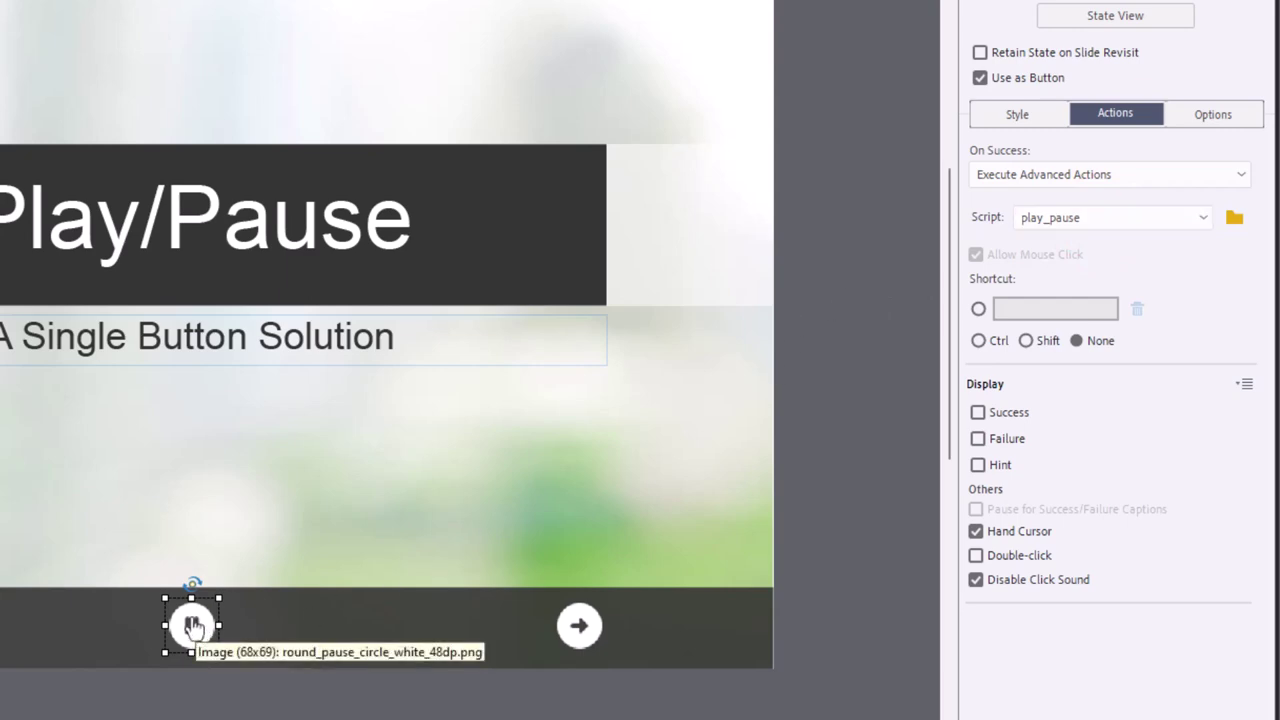
{"action": "left_click", "coordinate": [817, 276]}
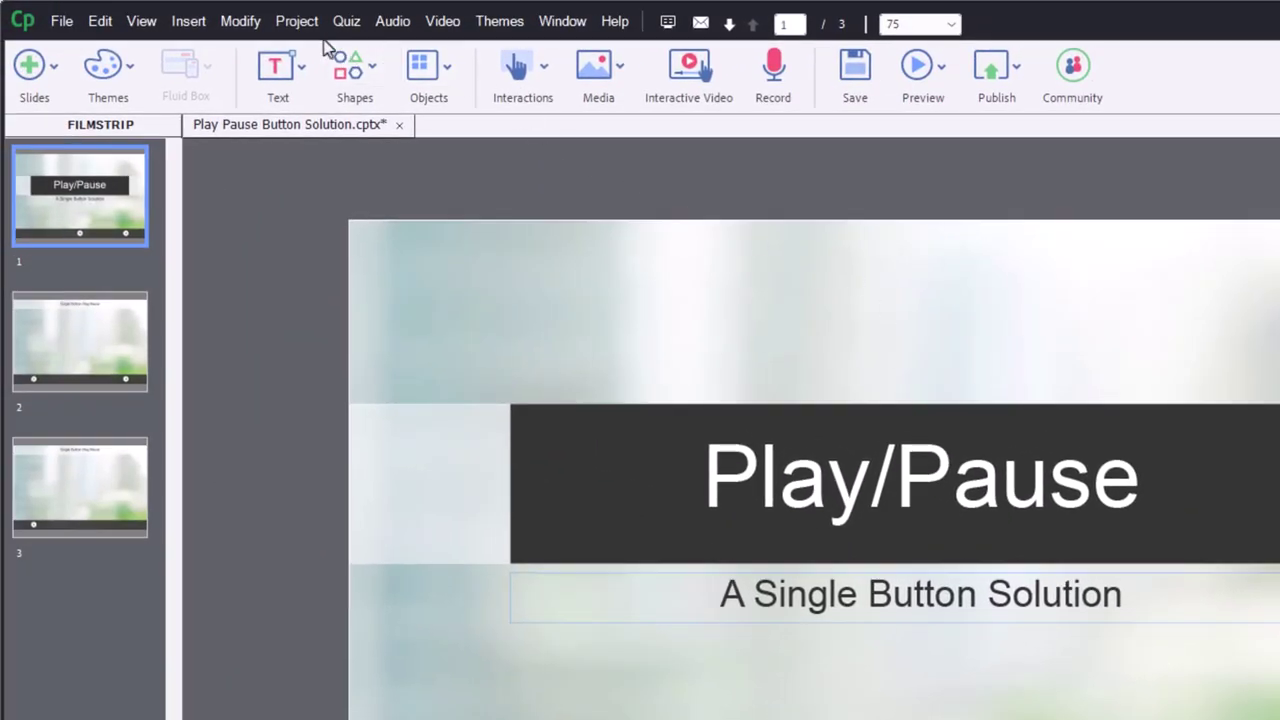
- Start a new advanced action named end_of_slide whose first action is Pause
{"action": "left_click", "coordinate": [297, 21]}
{"action": "left_click", "coordinate": [297, 21]}
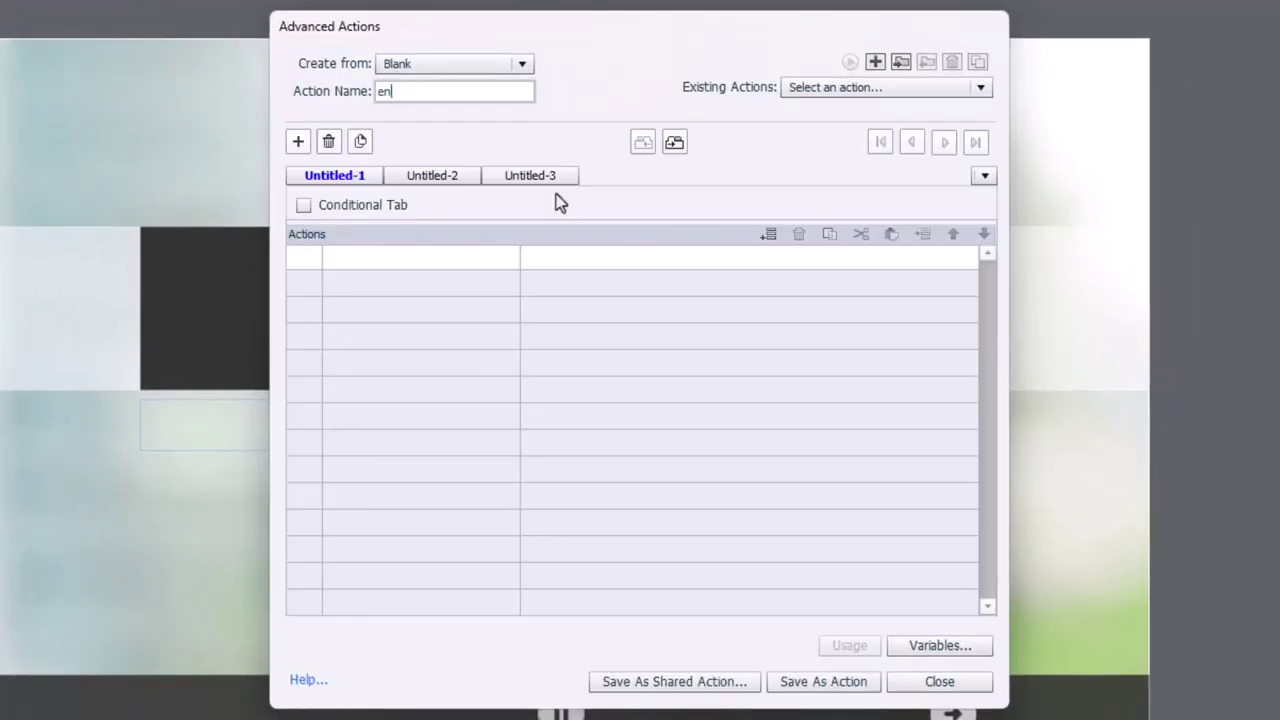
{"action": "type", "text": "of_slide"}
{"action": "left_click", "coordinate": [366, 260]}
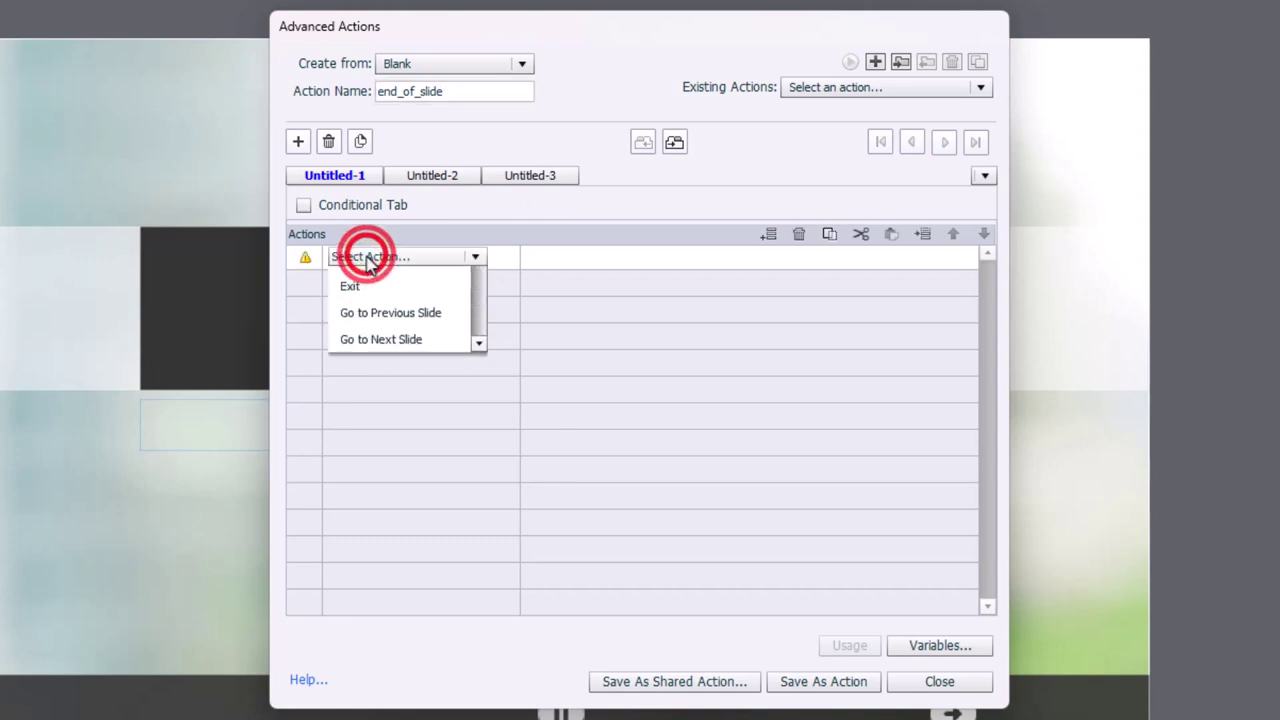
{"action": "left_click", "coordinate": [365, 313]}
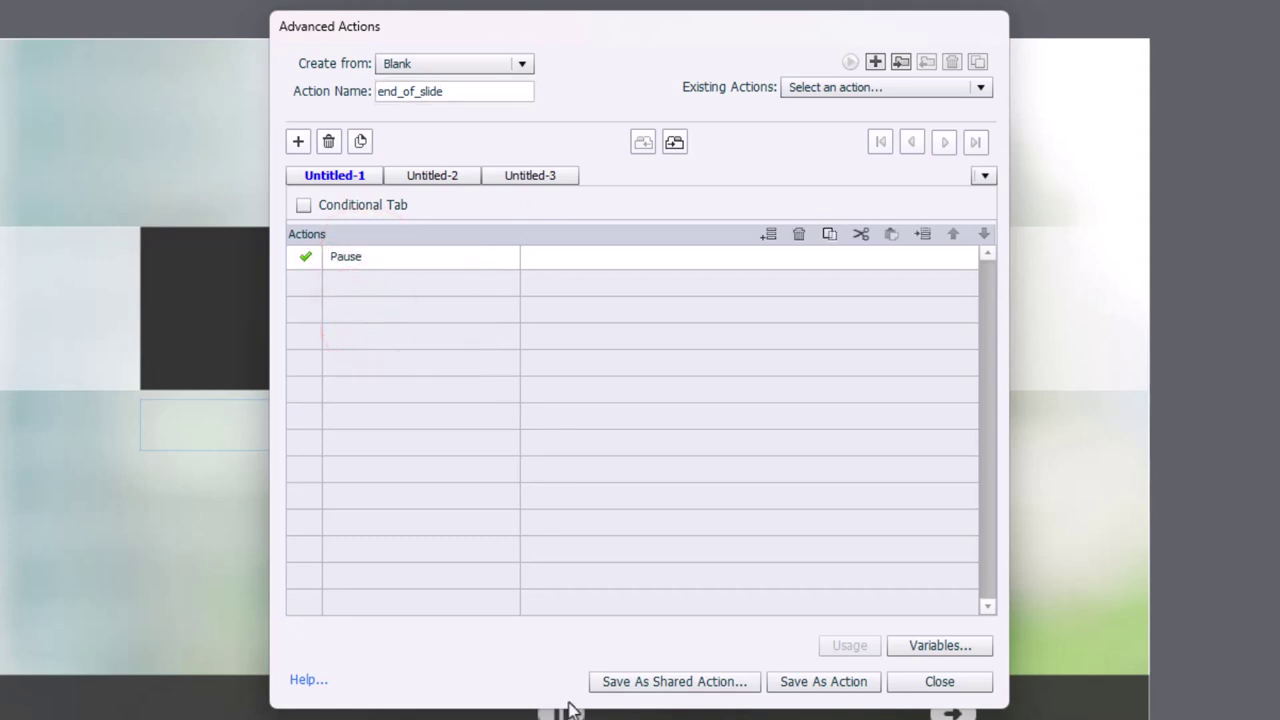
- Add Change State of play_pause to Paused, then save end_of_slide
{"action": "left_click", "coordinate": [341, 280]}
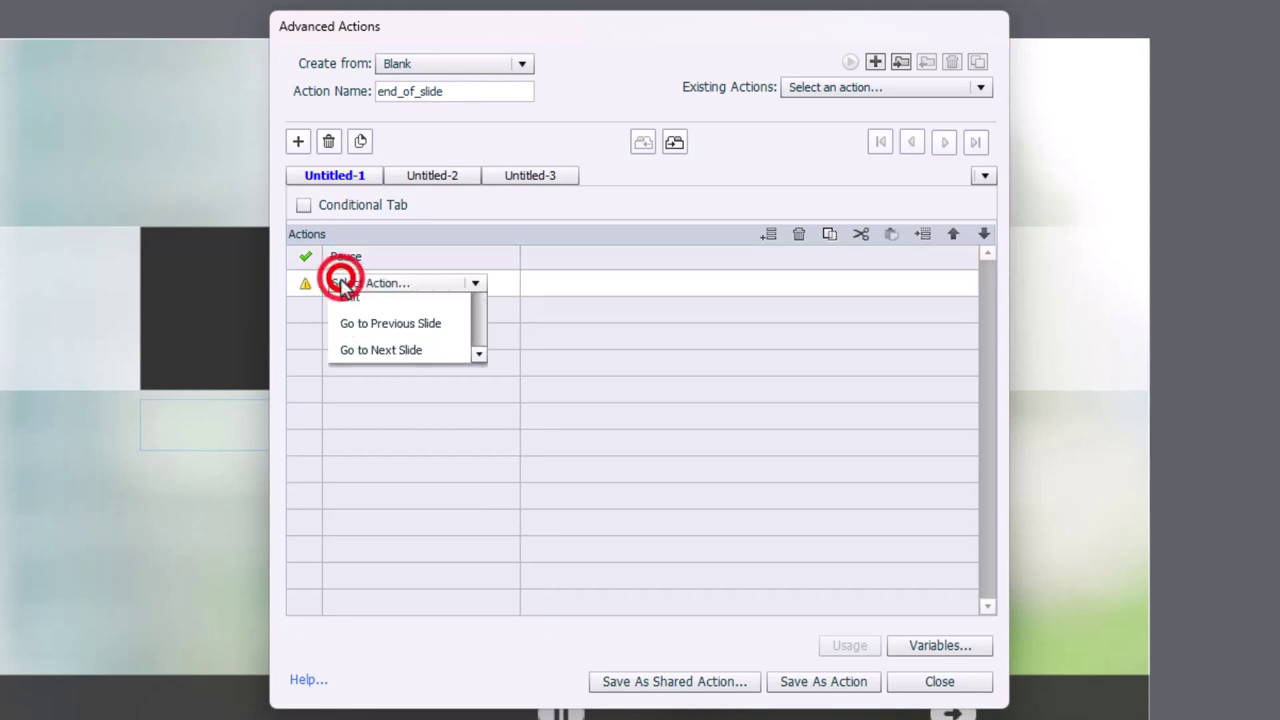
{"action": "type", "text": "ch"}
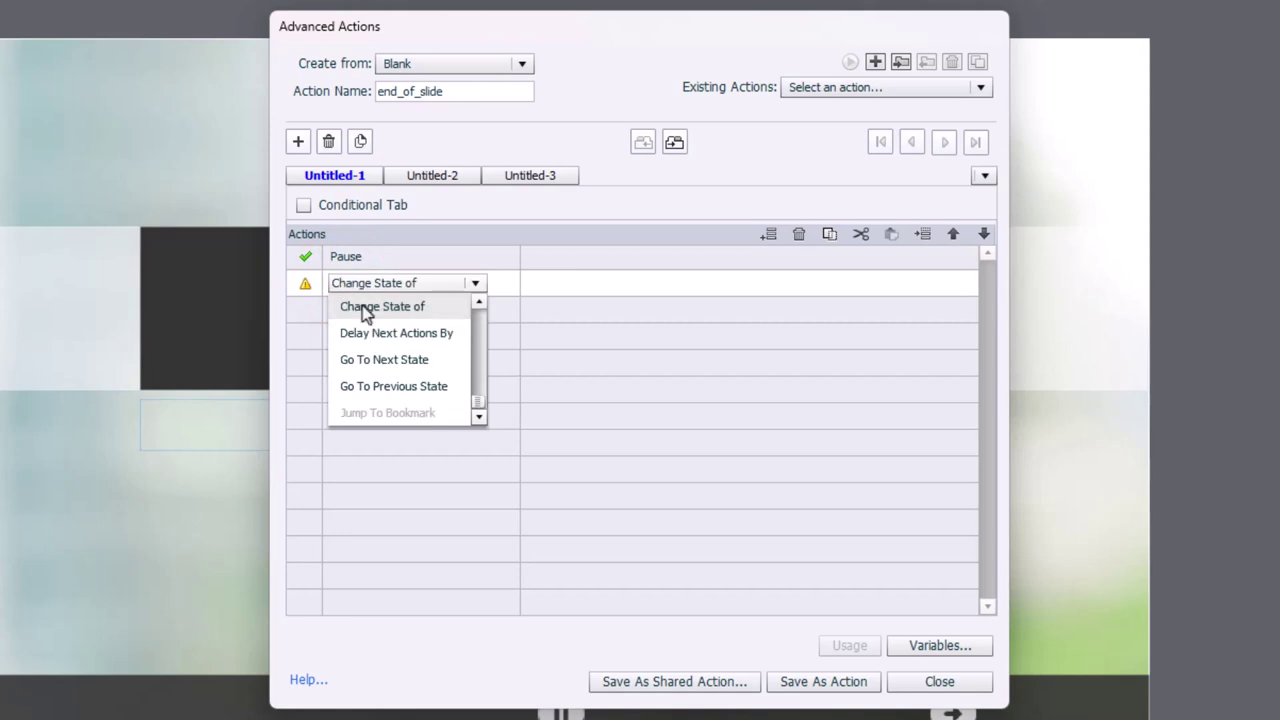
{"action": "left_click", "coordinate": [363, 307]}
{"action": "left_click", "coordinate": [562, 314]}
{"action": "left_click", "coordinate": [667, 329]}
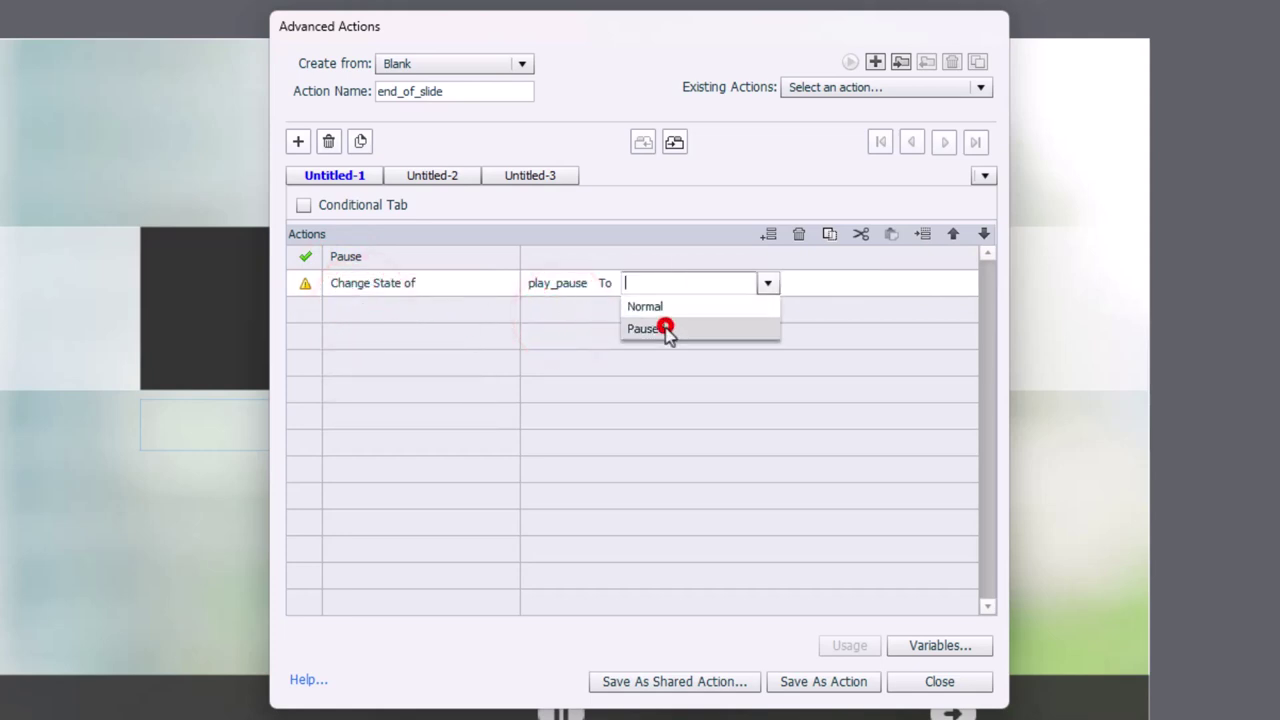
{"action": "left_click", "coordinate": [849, 687]}
{"action": "left_click", "coordinate": [665, 404]}
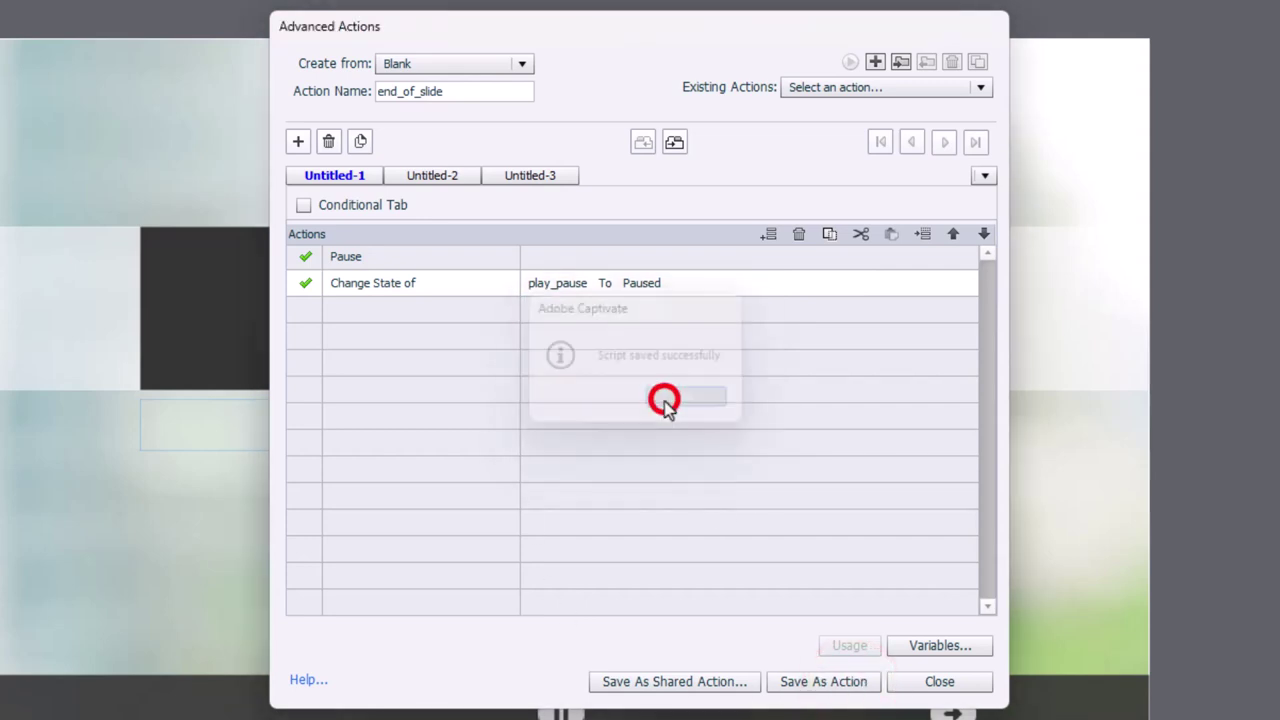
- Set slide 1's On Exit action to Execute Advanced Actions with script end_of_slide
{"action": "left_click", "coordinate": [962, 686]}
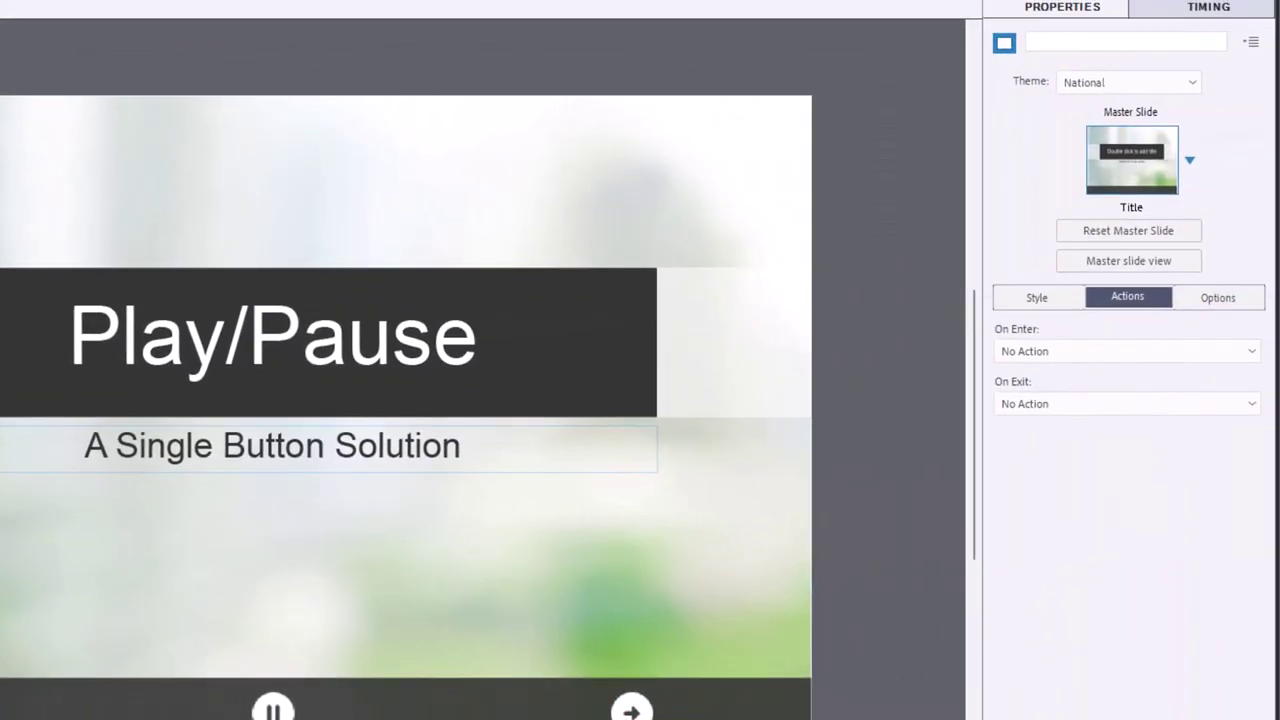
{"action": "left_click", "coordinate": [1034, 411]}
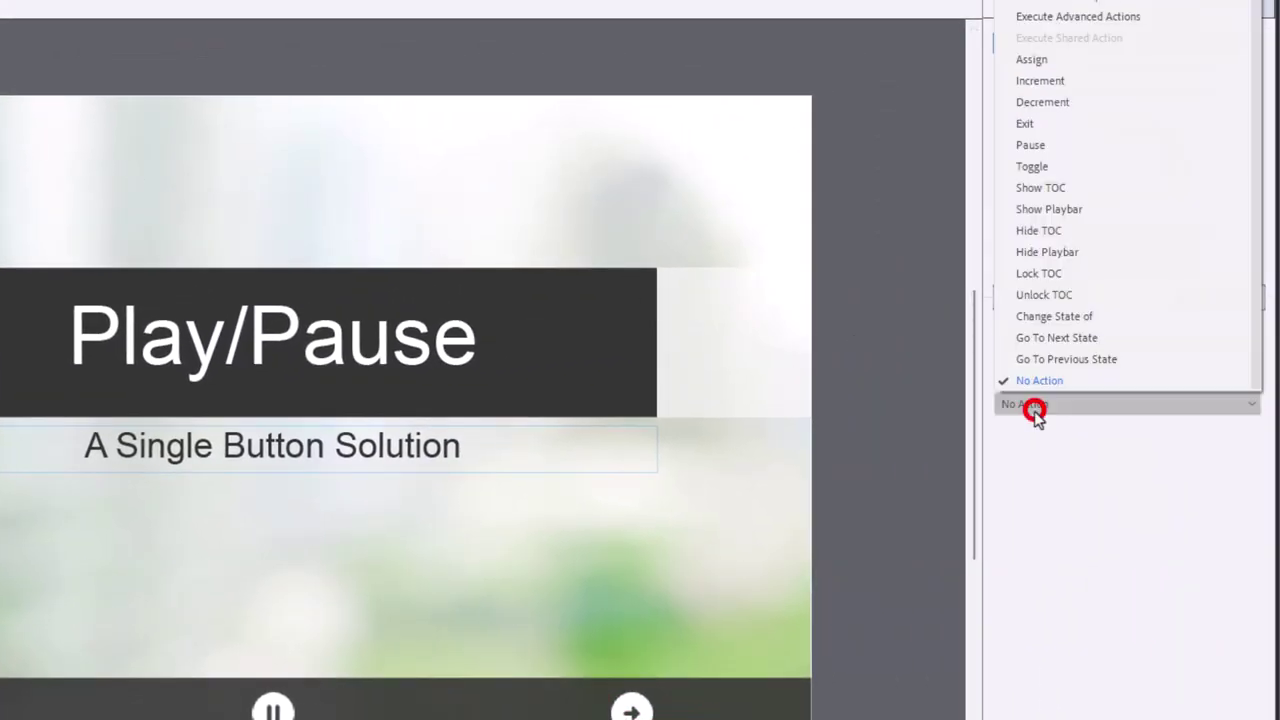
{"action": "left_click", "coordinate": [1045, 18]}
{"action": "left_click", "coordinate": [1117, 440]}
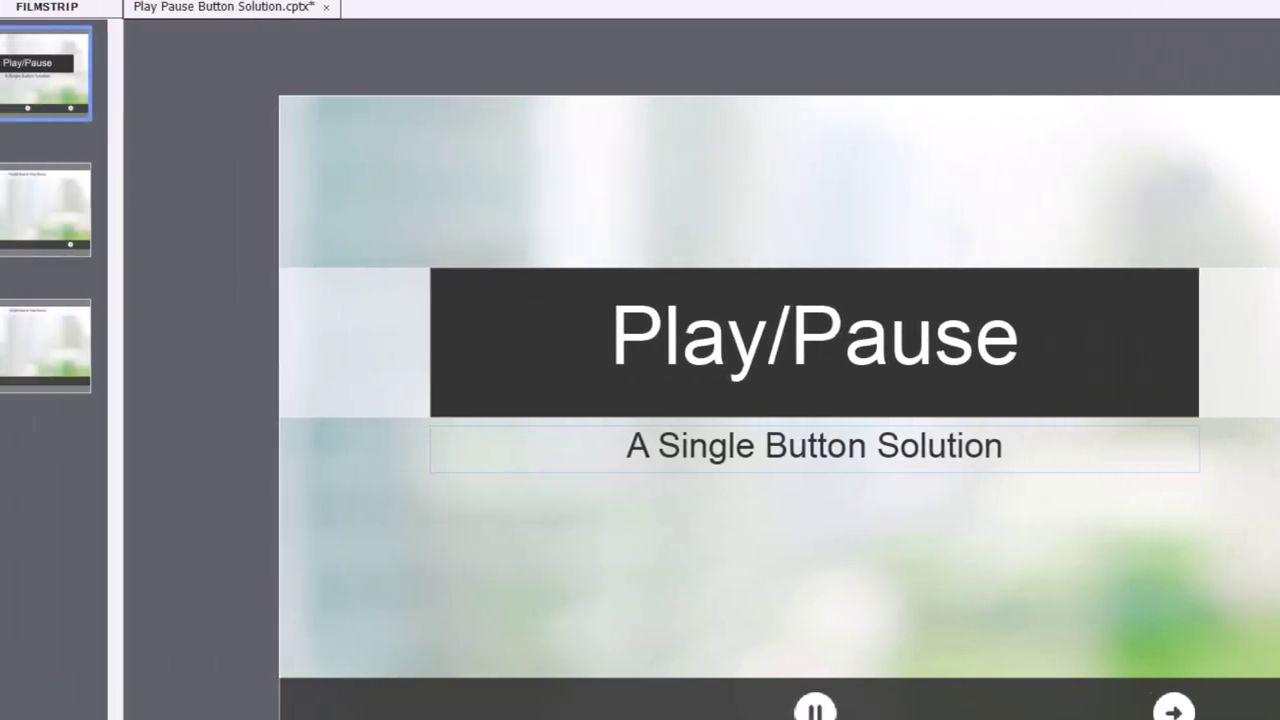
- Set slides 2 and 3 to also run end_of_slide on exit
{"action": "left_click", "coordinate": [29, 229]}
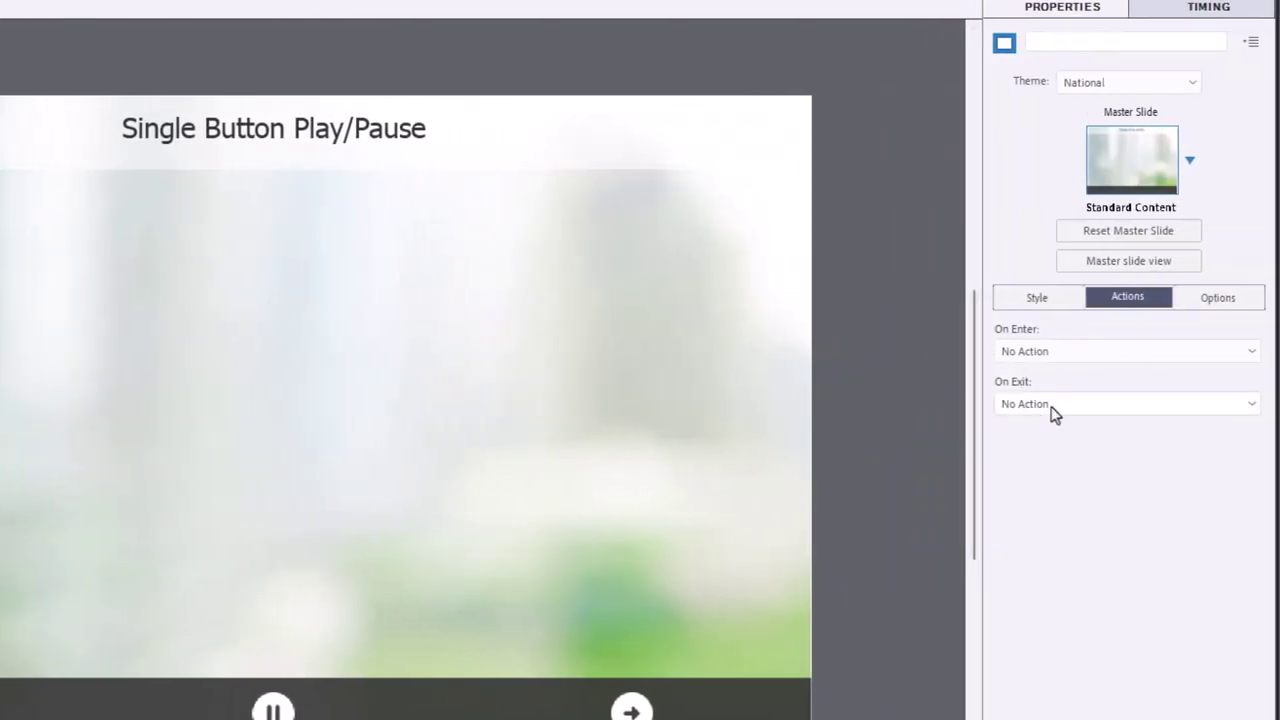
{"action": "left_click", "coordinate": [1211, 405]}
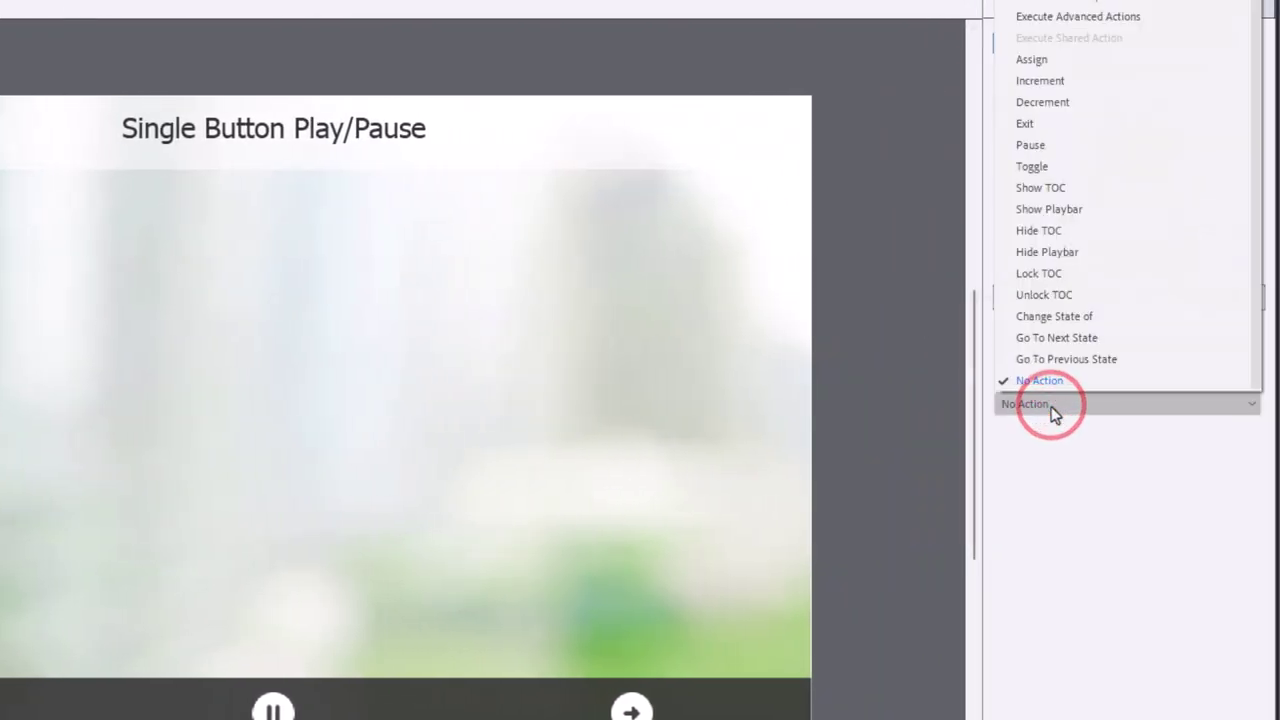
{"action": "left_click", "coordinate": [1073, 18]}
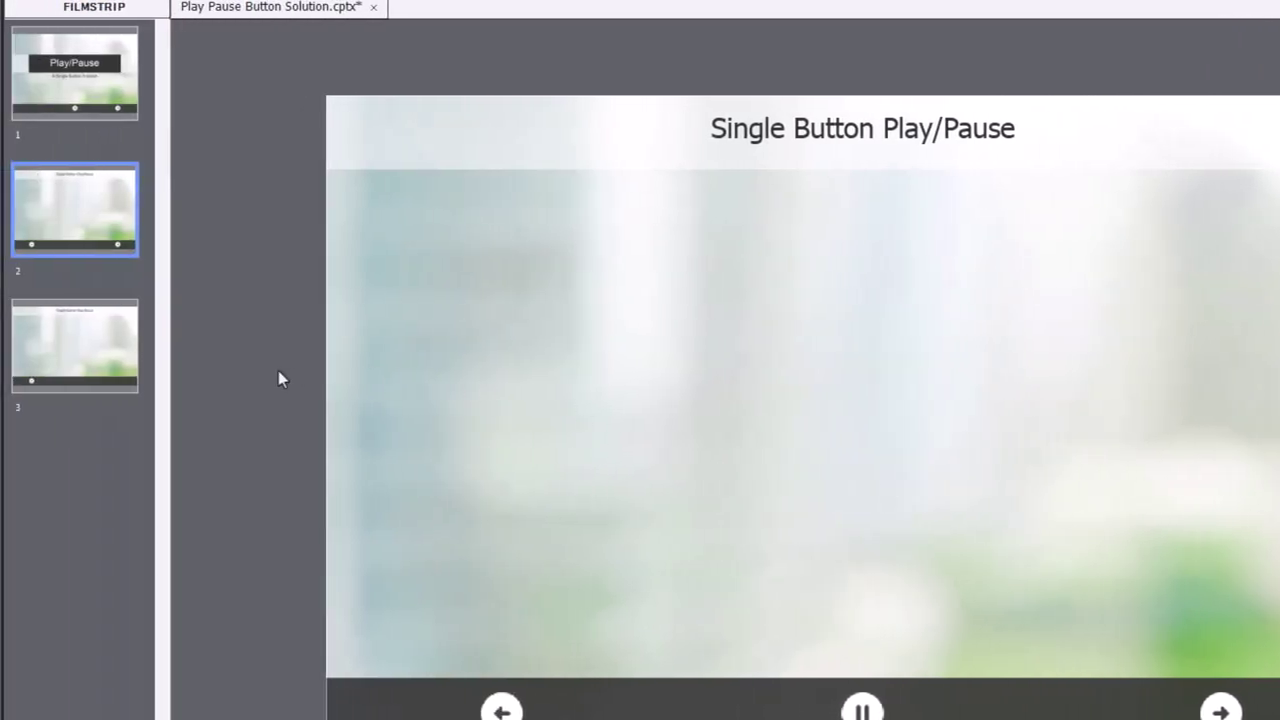
{"action": "left_click", "coordinate": [89, 351]}
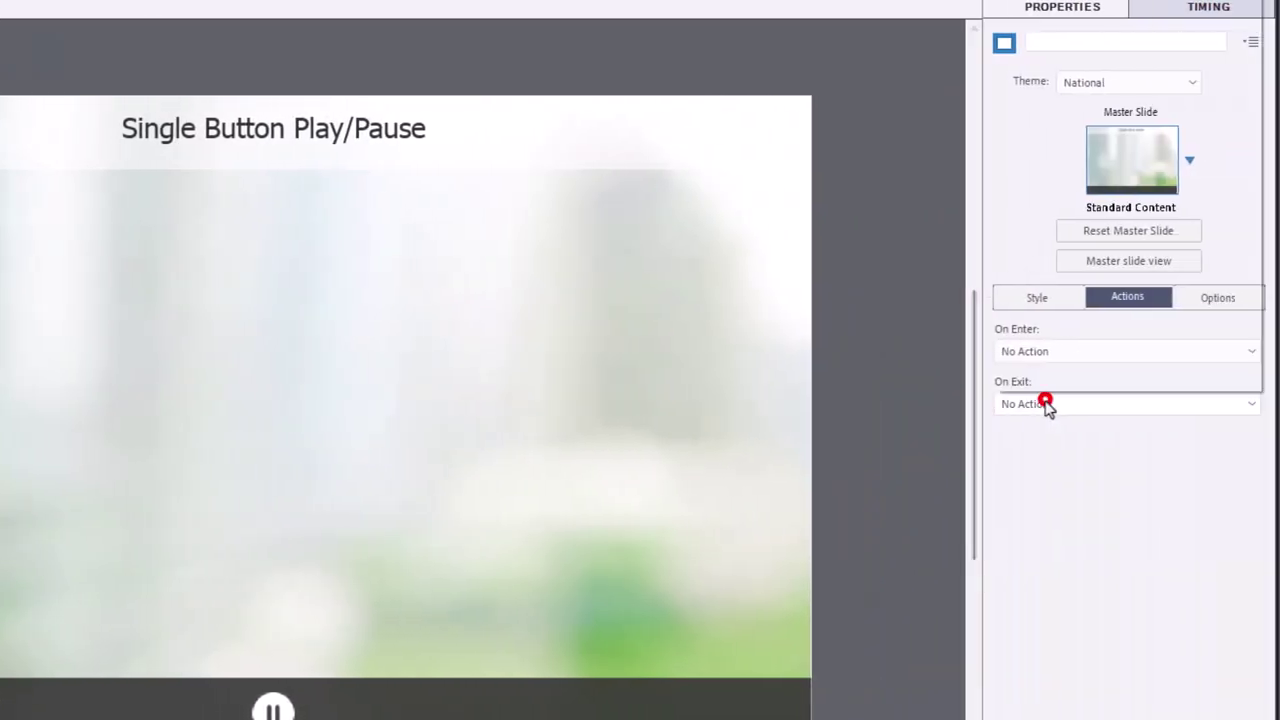
{"action": "left_click", "coordinate": [1234, 404]}
{"action": "left_click", "coordinate": [1074, 16]}
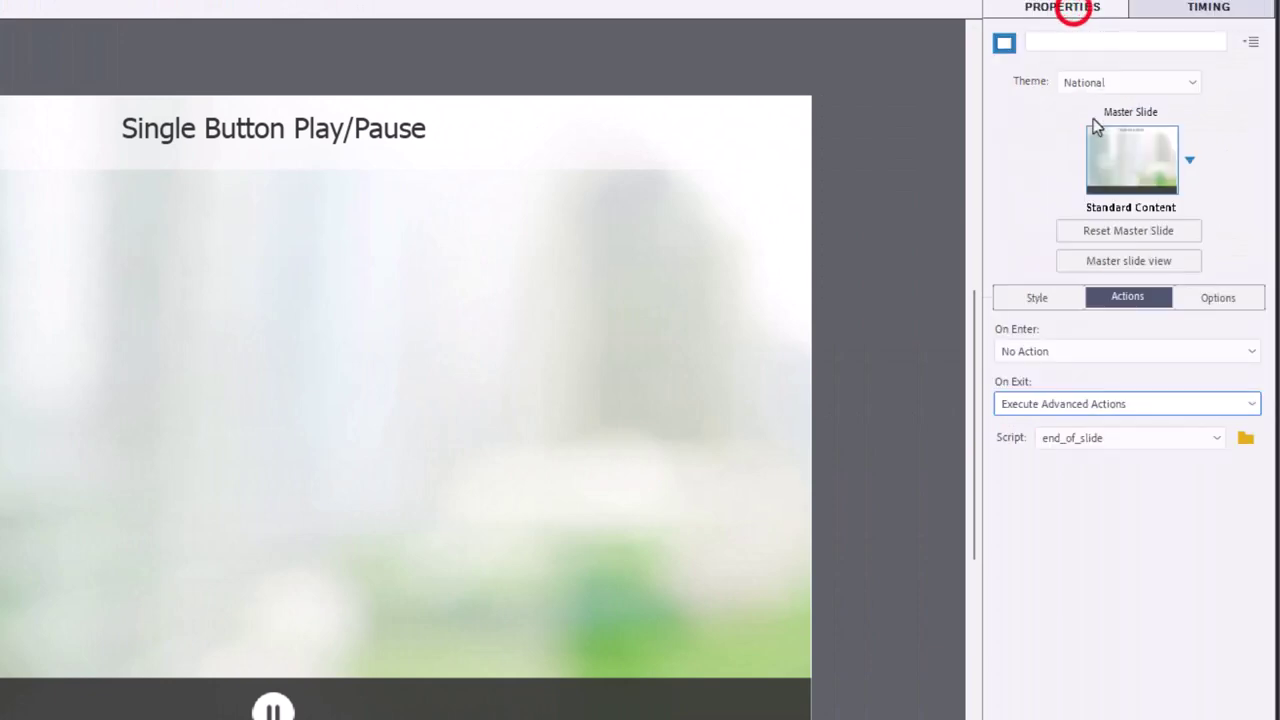
{"action": "left_click", "coordinate": [1098, 440]}
{"action": "left_click", "coordinate": [1098, 440]}
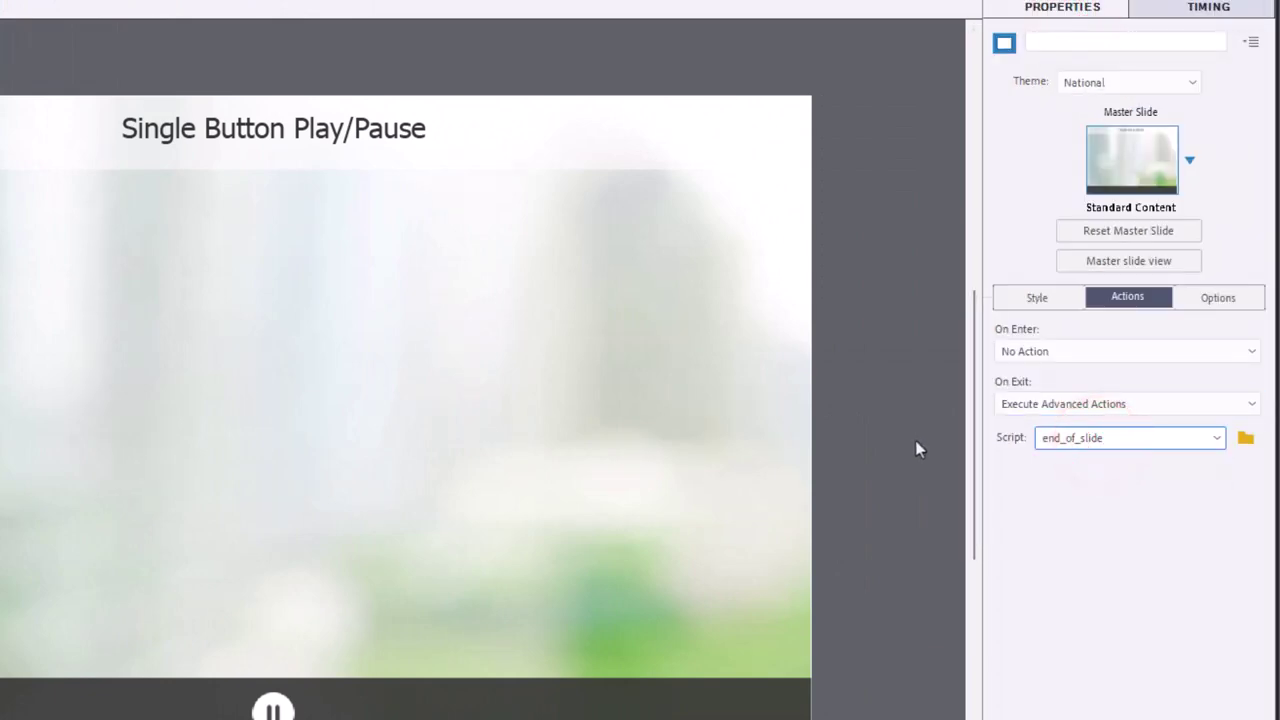
{"action": "left_click", "coordinate": [269, 157]}
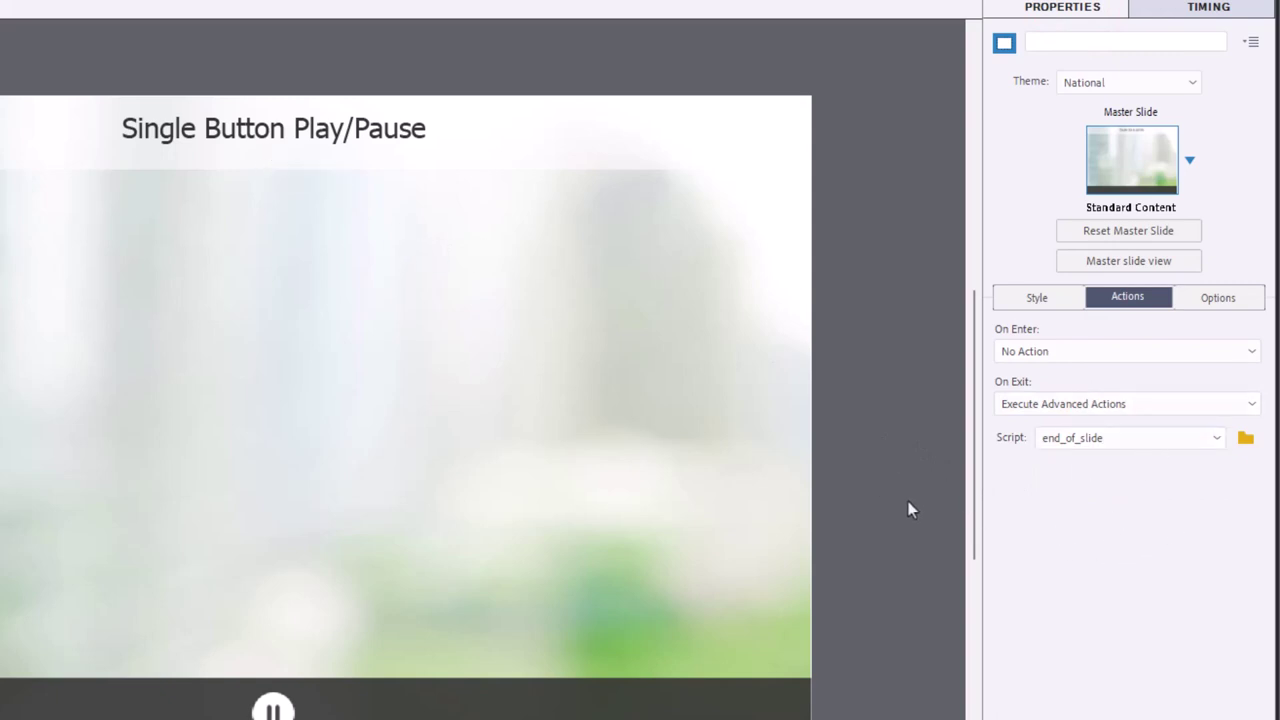
{"action": "left_click", "coordinate": [272, 710]}
{"action": "left_click", "coordinate": [273, 710]}
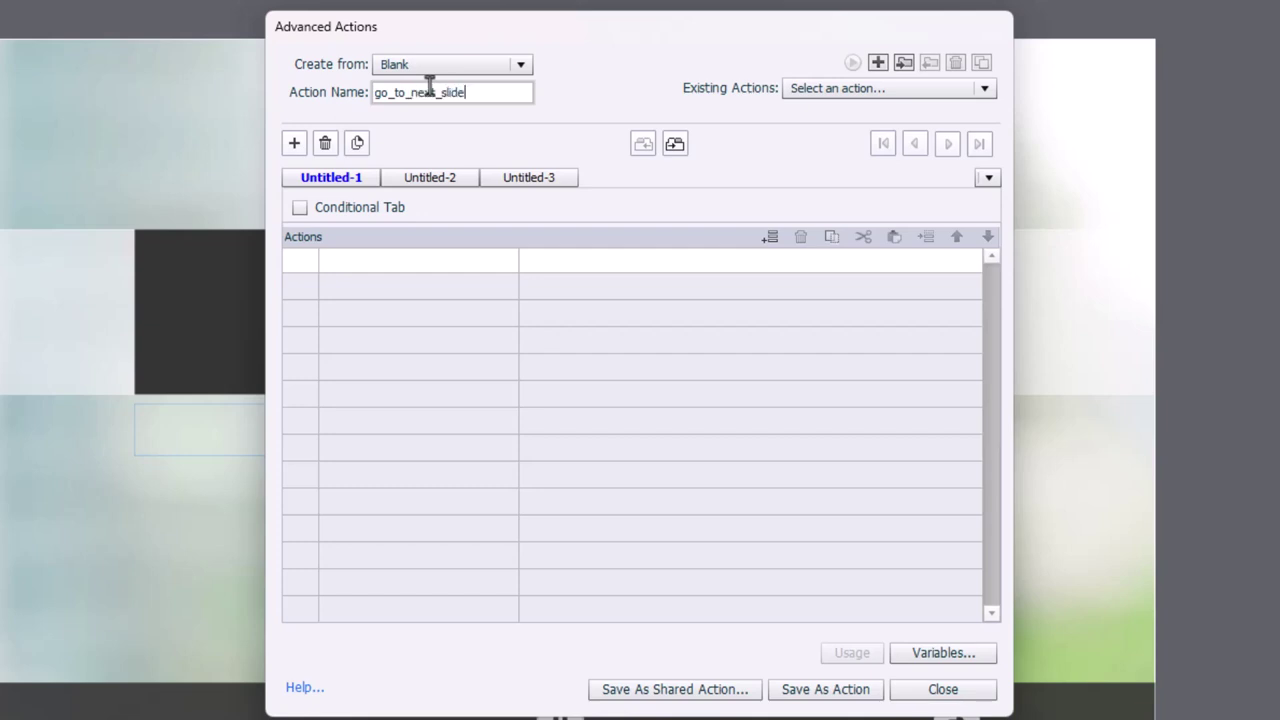
- Give go_to_next_slide the actions Change State of play_pause to Normal and Go to Next Slide, and save it
{"action": "double_click", "coordinate": [362, 262]}
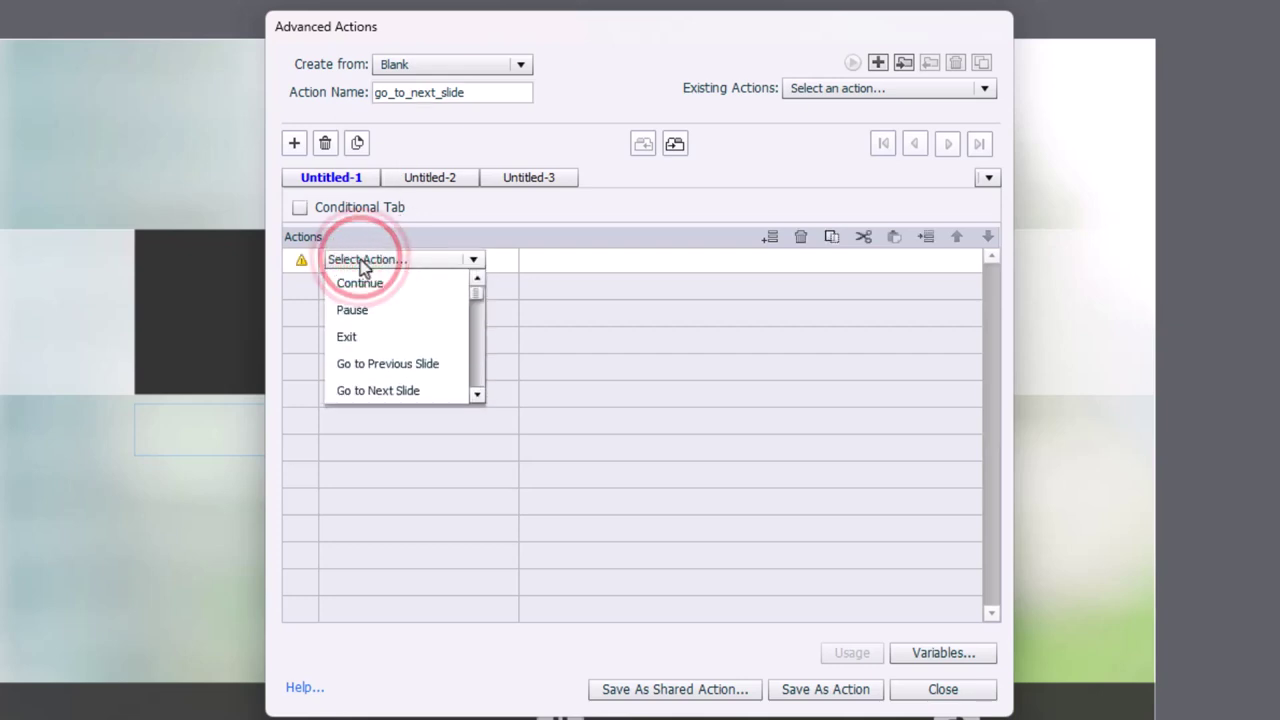
{"action": "key", "text": "Down"}
{"action": "key", "text": "c"}
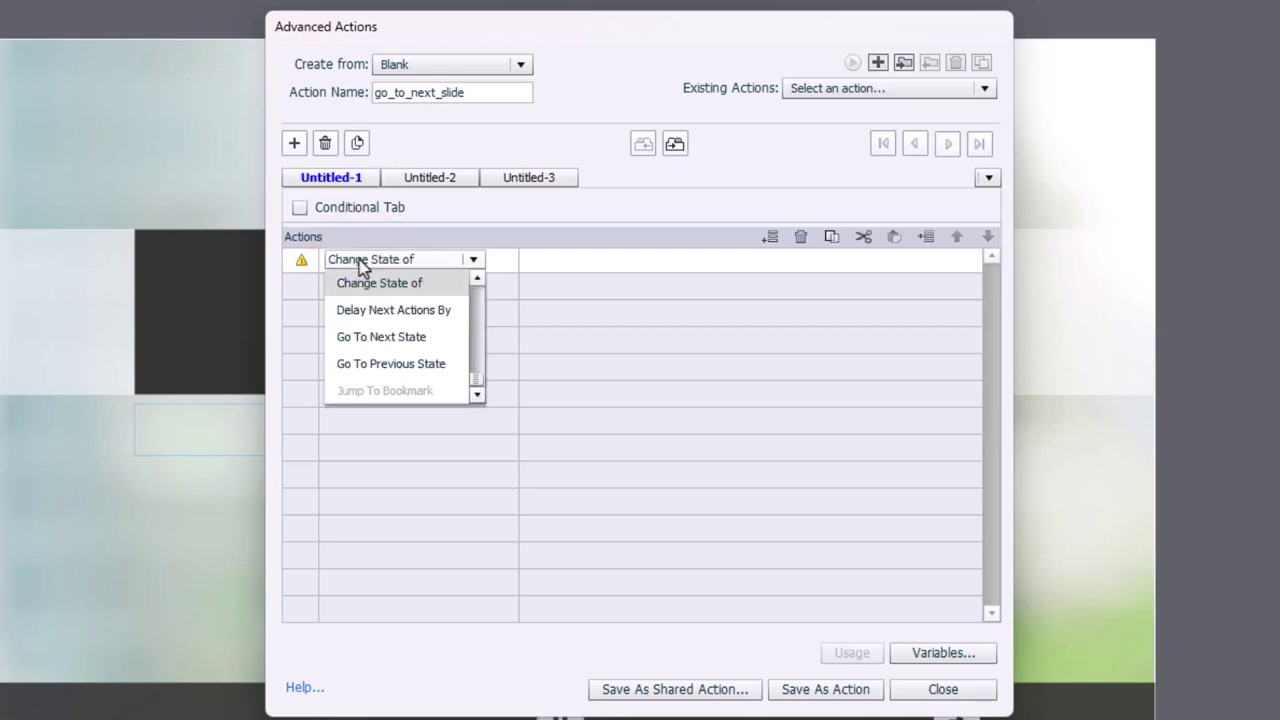
{"action": "left_click", "coordinate": [368, 284]}
{"action": "left_click", "coordinate": [536, 285]}
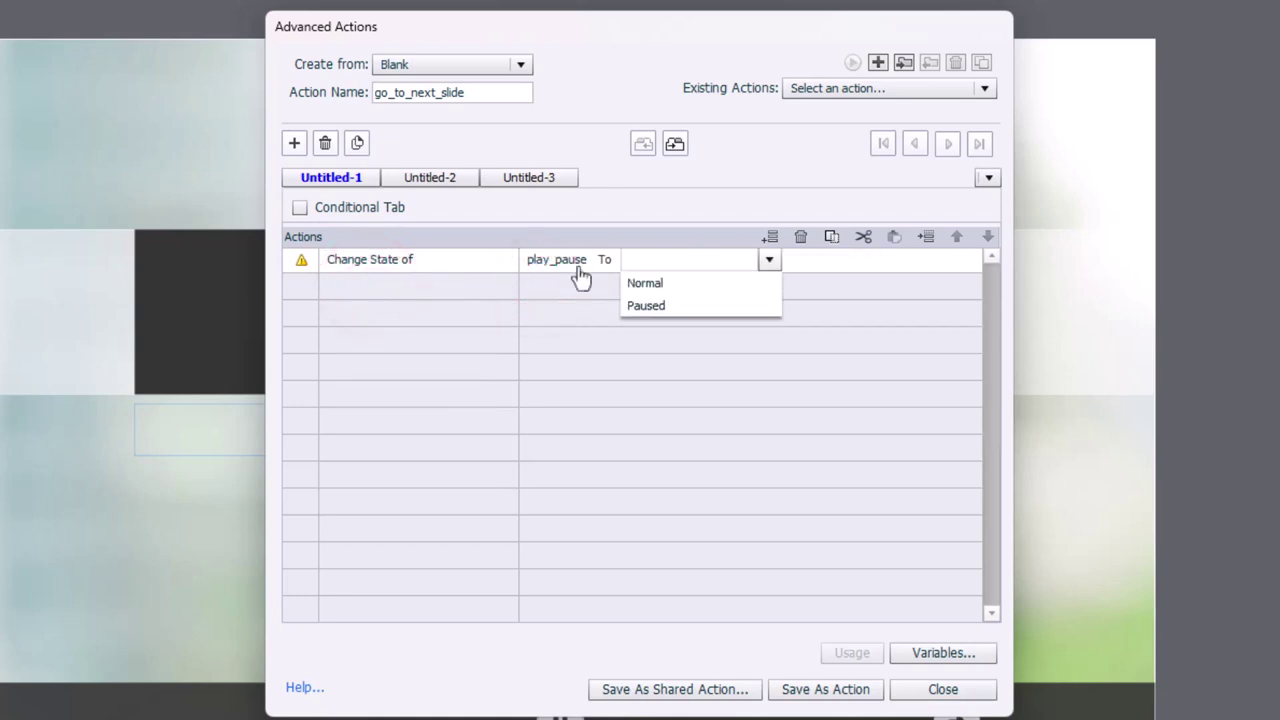
{"action": "left_click", "coordinate": [676, 287]}
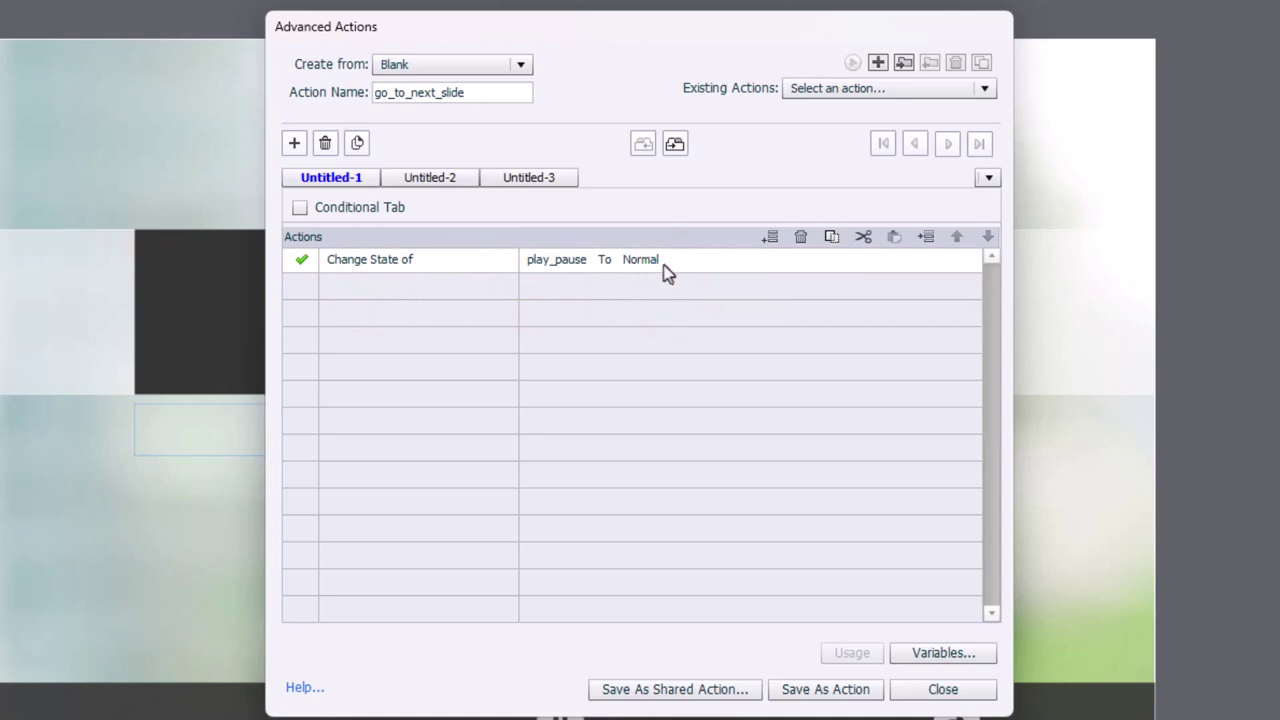
{"action": "left_click", "coordinate": [328, 291]}
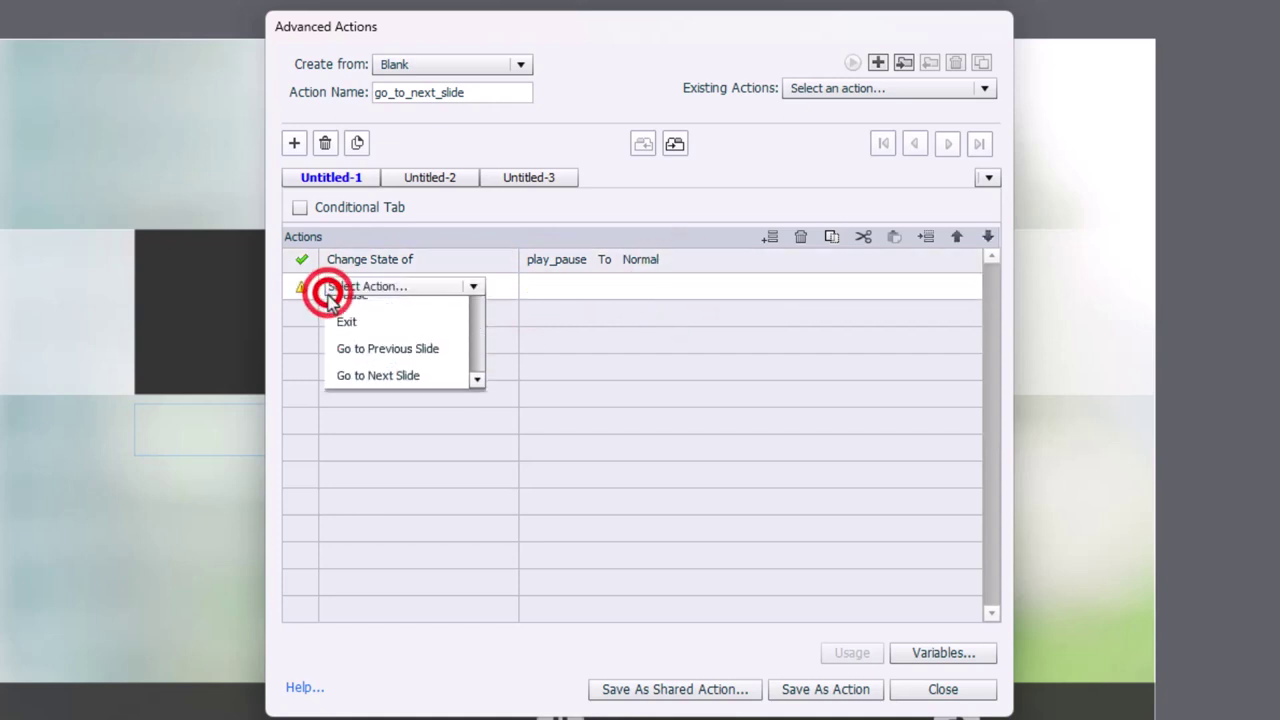
{"action": "key", "text": "Down"}
{"action": "key", "text": "Down"}
{"action": "key", "text": "Down"}
{"action": "key", "text": "Down"}
{"action": "key", "text": "Down"}
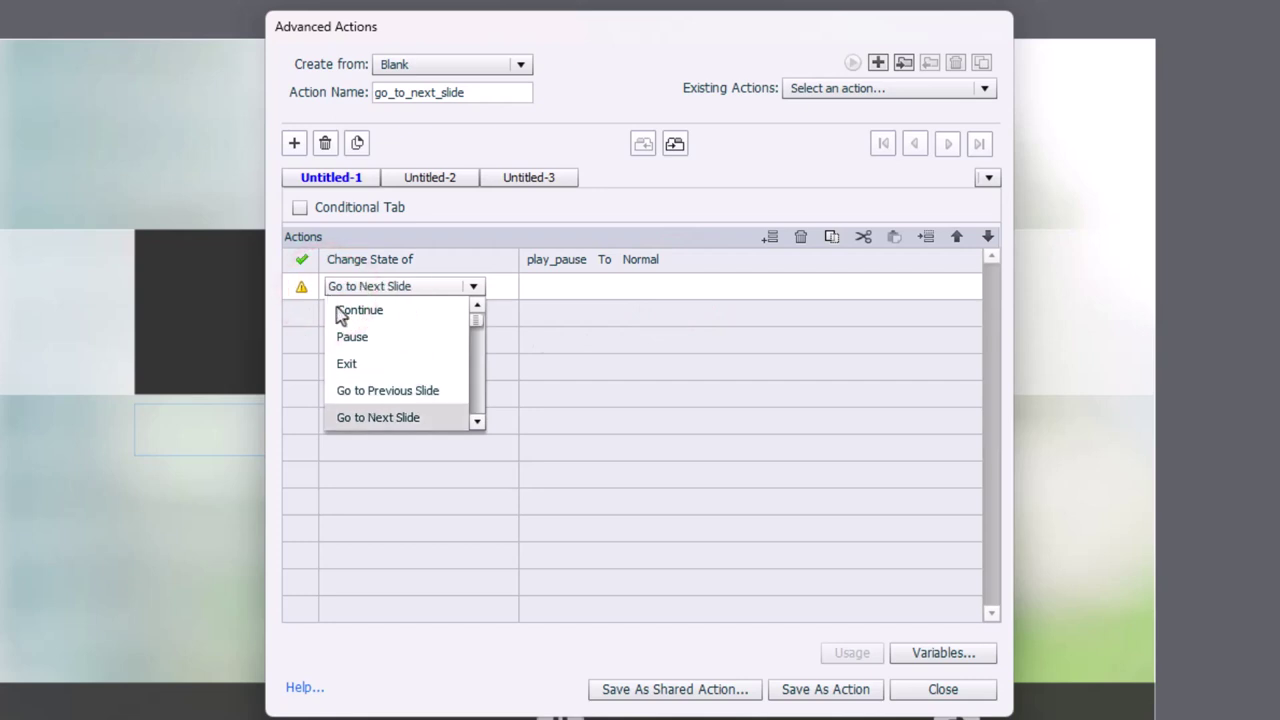
{"action": "left_click", "coordinate": [386, 419]}
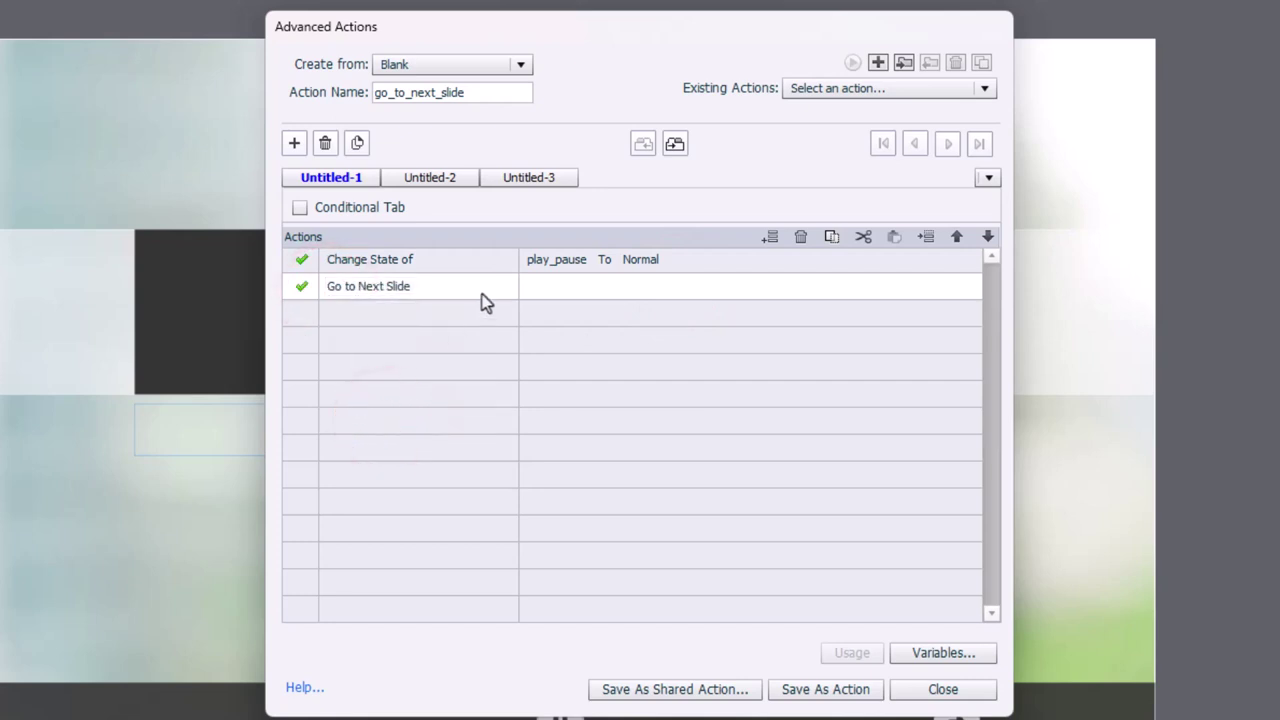
{"action": "left_click", "coordinate": [823, 689]}
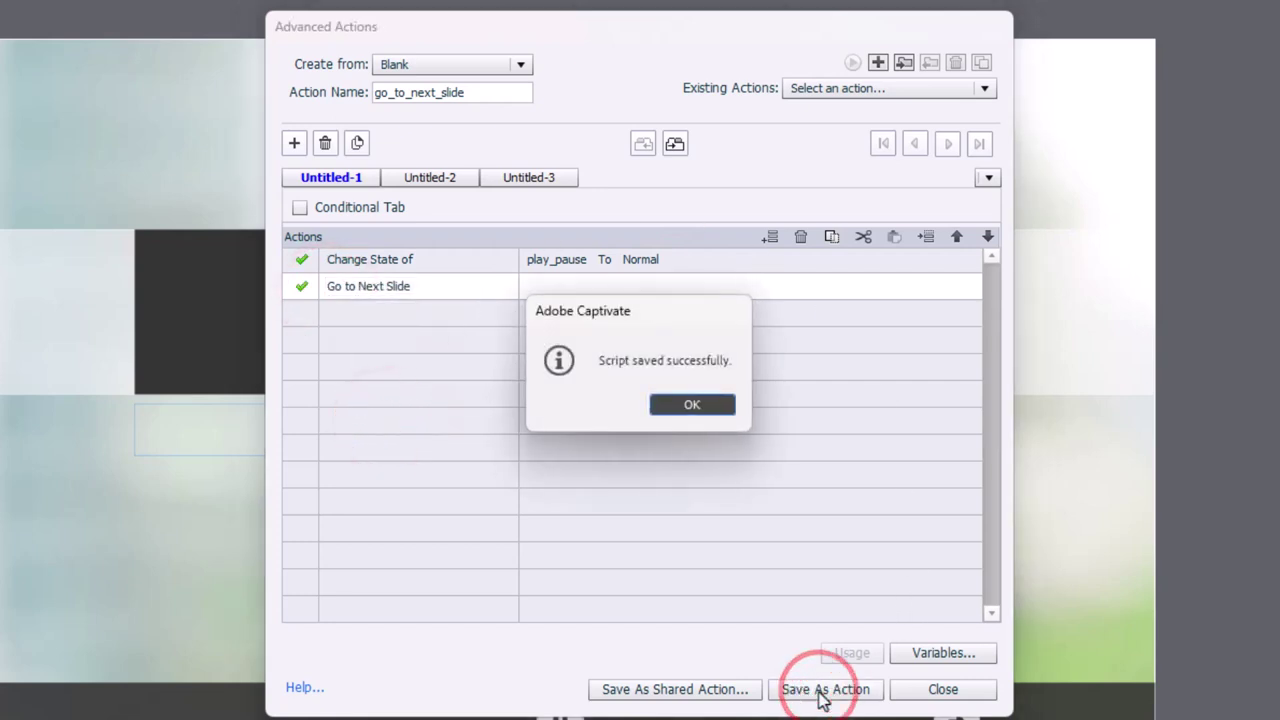
{"action": "left_click", "coordinate": [690, 405]}
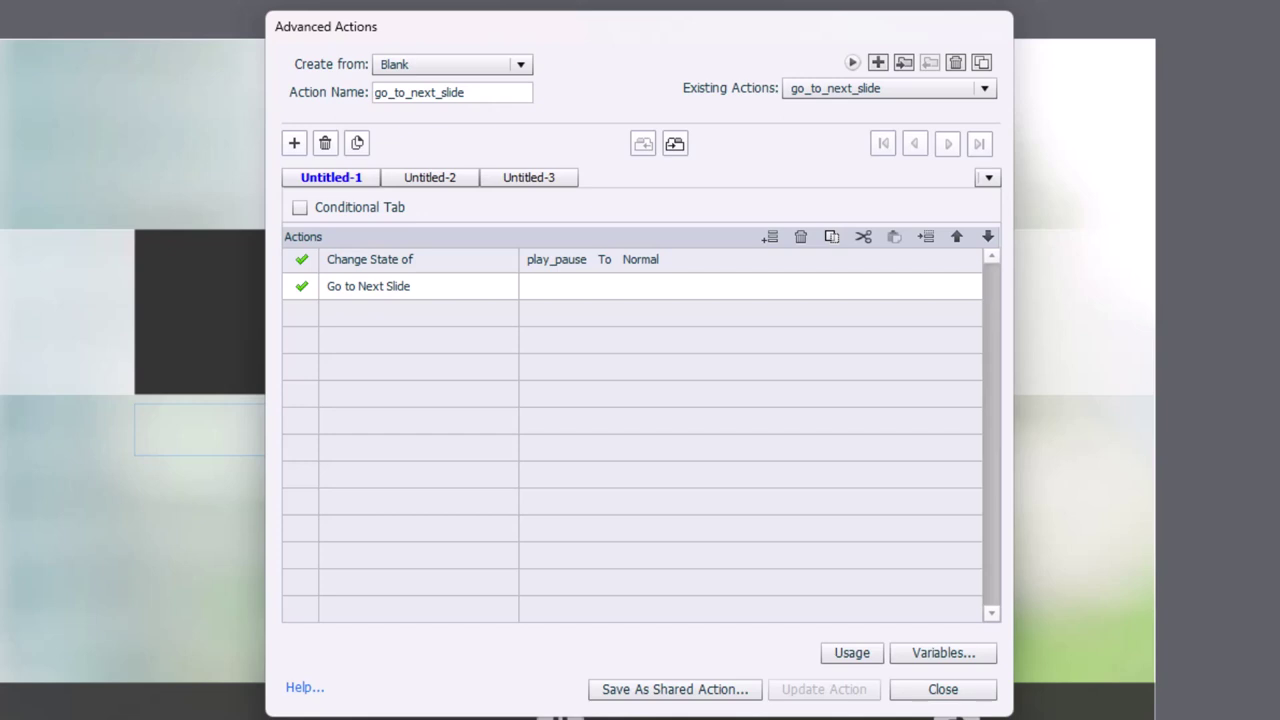
- Duplicate go_to_next_slide and rename the copy go_to_prev_slide
{"action": "left_click", "coordinate": [981, 64]}
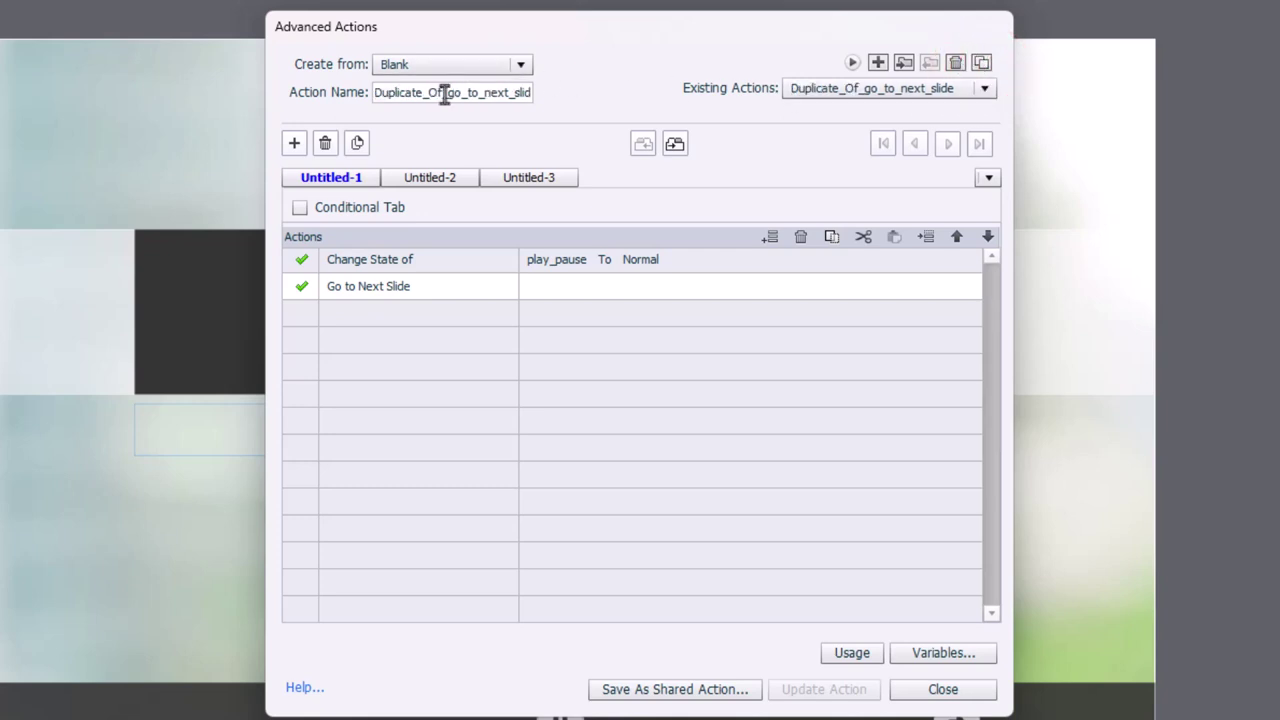
{"action": "left_click_drag", "start_coordinate": [446, 92], "coordinate": [294, 88]}
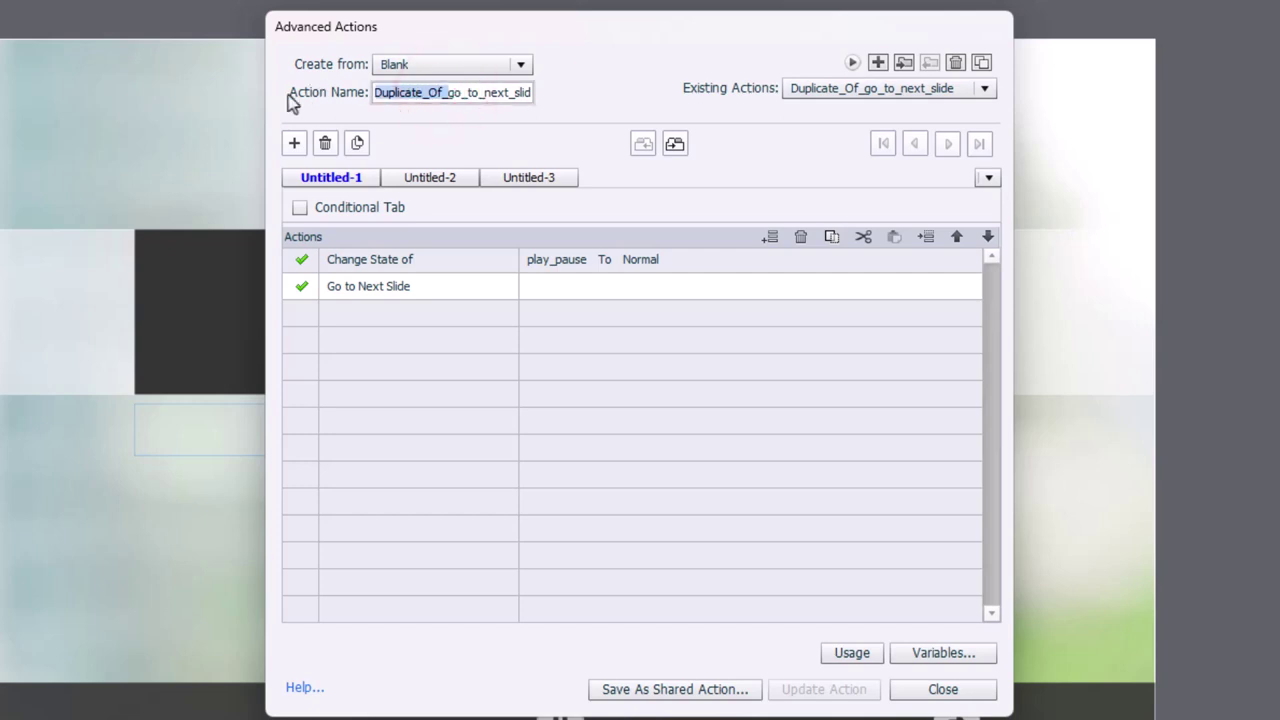
{"action": "key", "text": "BackSpace"}
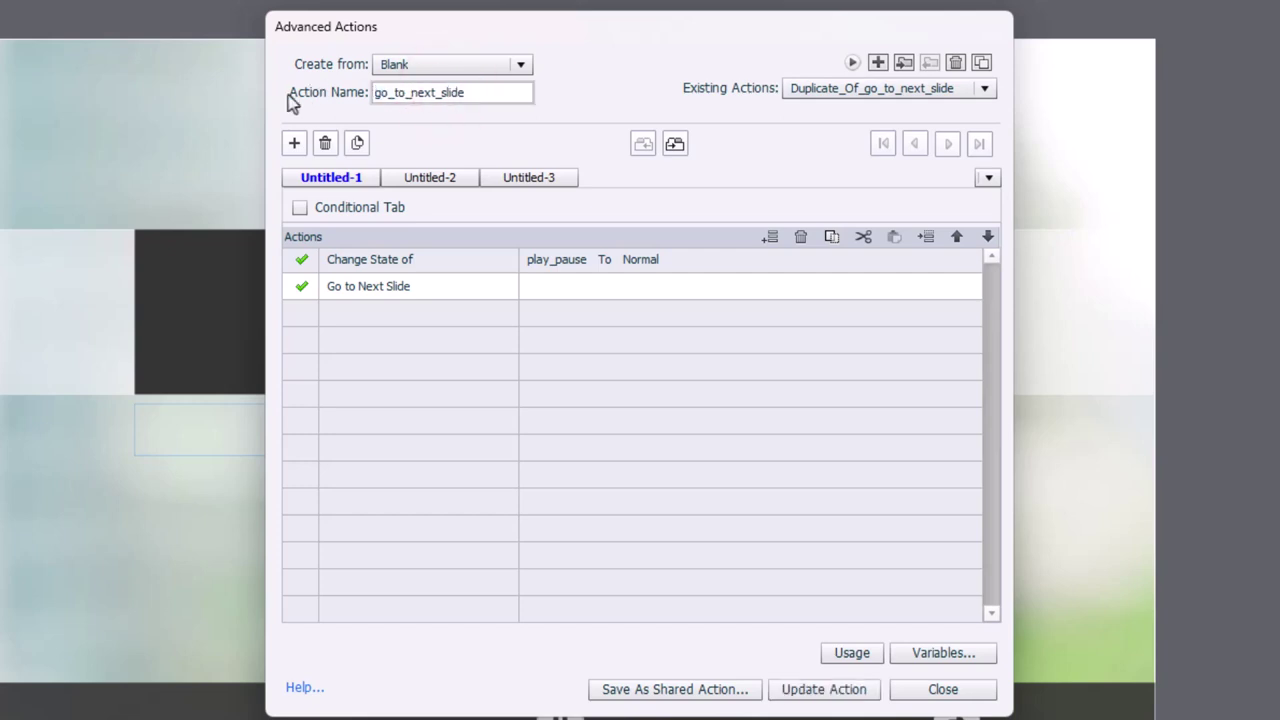
{"action": "left_click", "coordinate": [430, 92]}
{"action": "key", "text": "BackSpace"}
{"action": "key", "text": "BackSpace"}
{"action": "key", "text": "BackSpace"}
{"action": "key", "text": "BackSpace"}
{"action": "type", "text": "prev"}
- Change its second action to Go to Previous Slide and update the action
{"action": "left_click", "coordinate": [395, 290]}
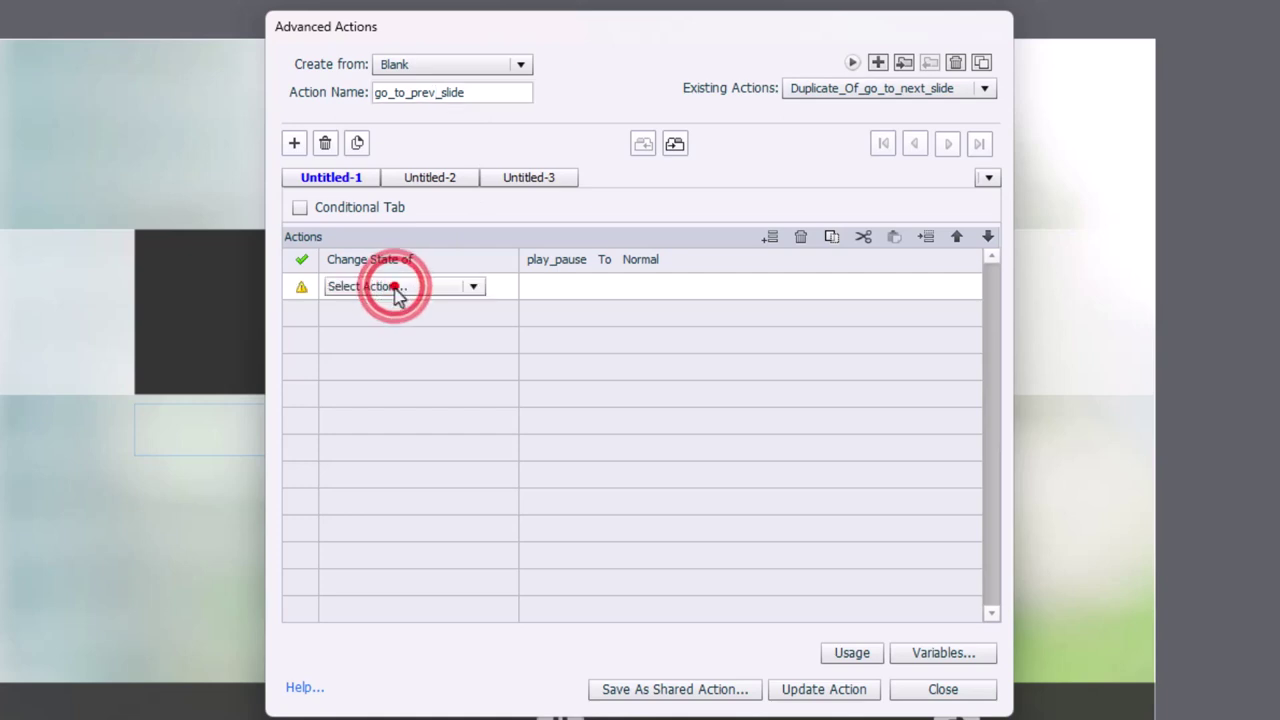
{"action": "left_click", "coordinate": [395, 290]}
{"action": "left_click", "coordinate": [415, 390]}
{"action": "left_click", "coordinate": [830, 691]}
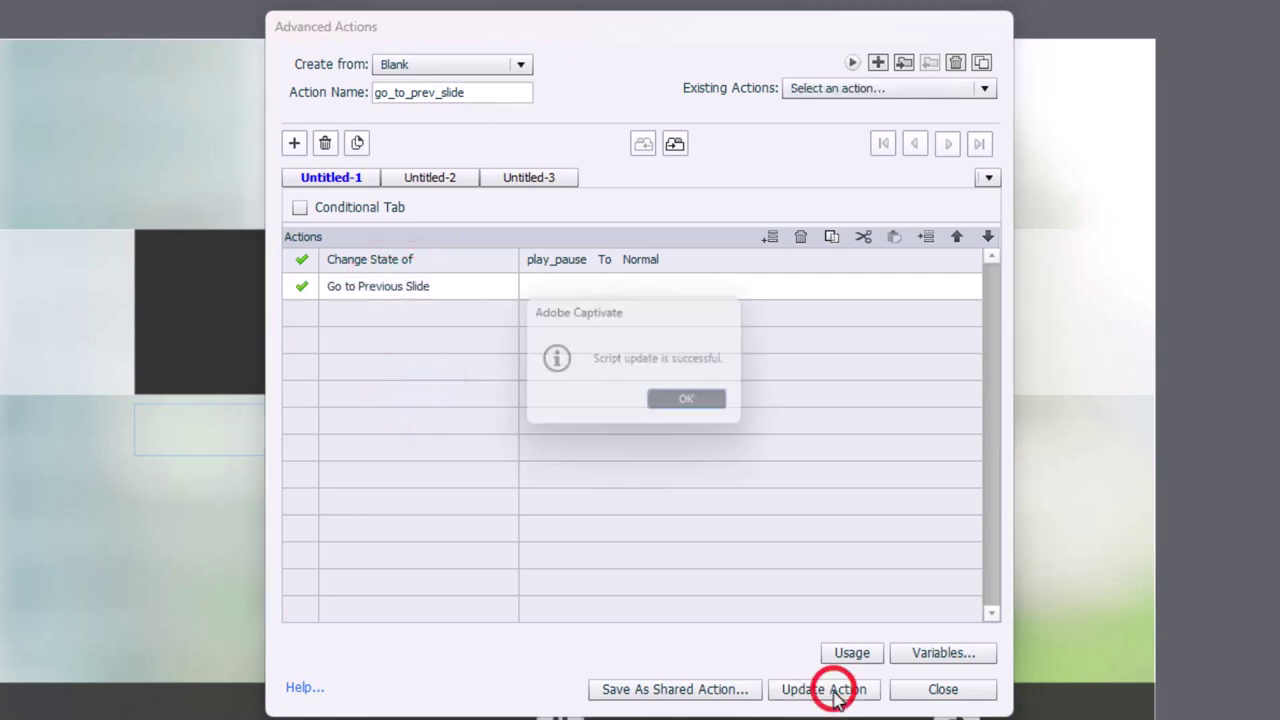
{"action": "left_click", "coordinate": [665, 407]}
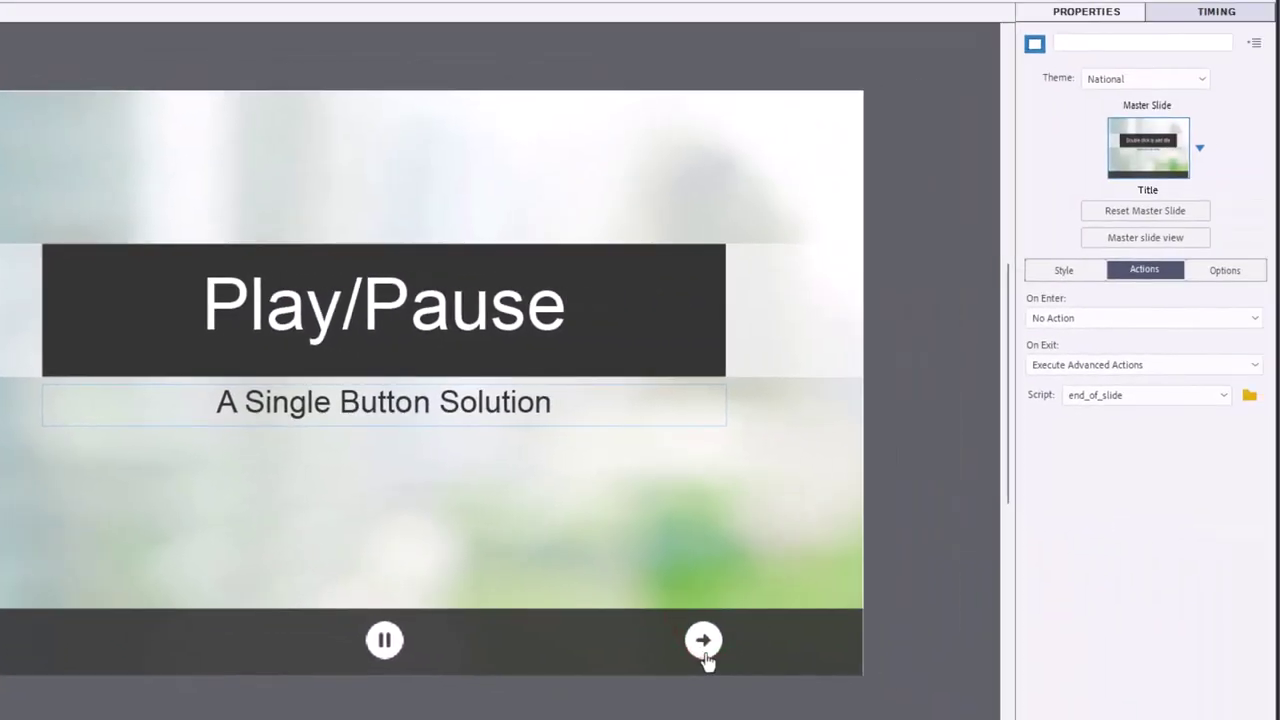
- Make the title slide's next arrow execute the go_to_next_slide advanced action on success
{"action": "left_click", "coordinate": [704, 645]}
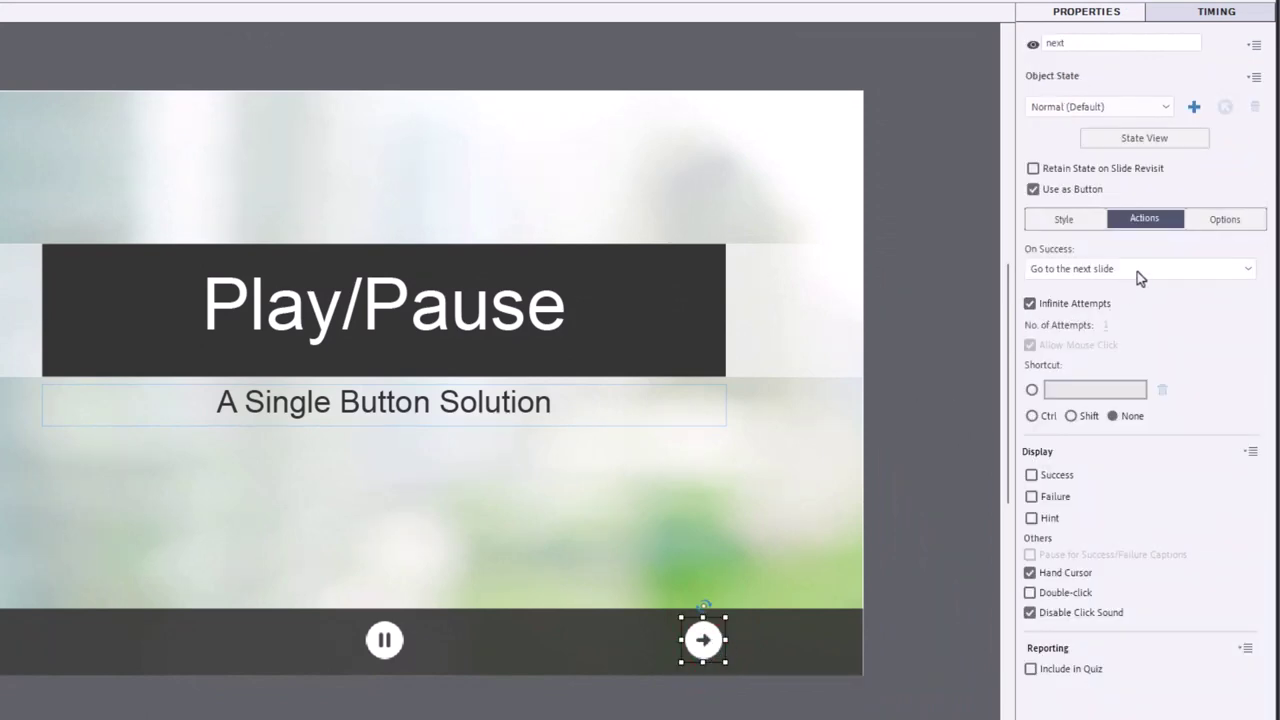
{"action": "left_click", "coordinate": [1137, 271]}
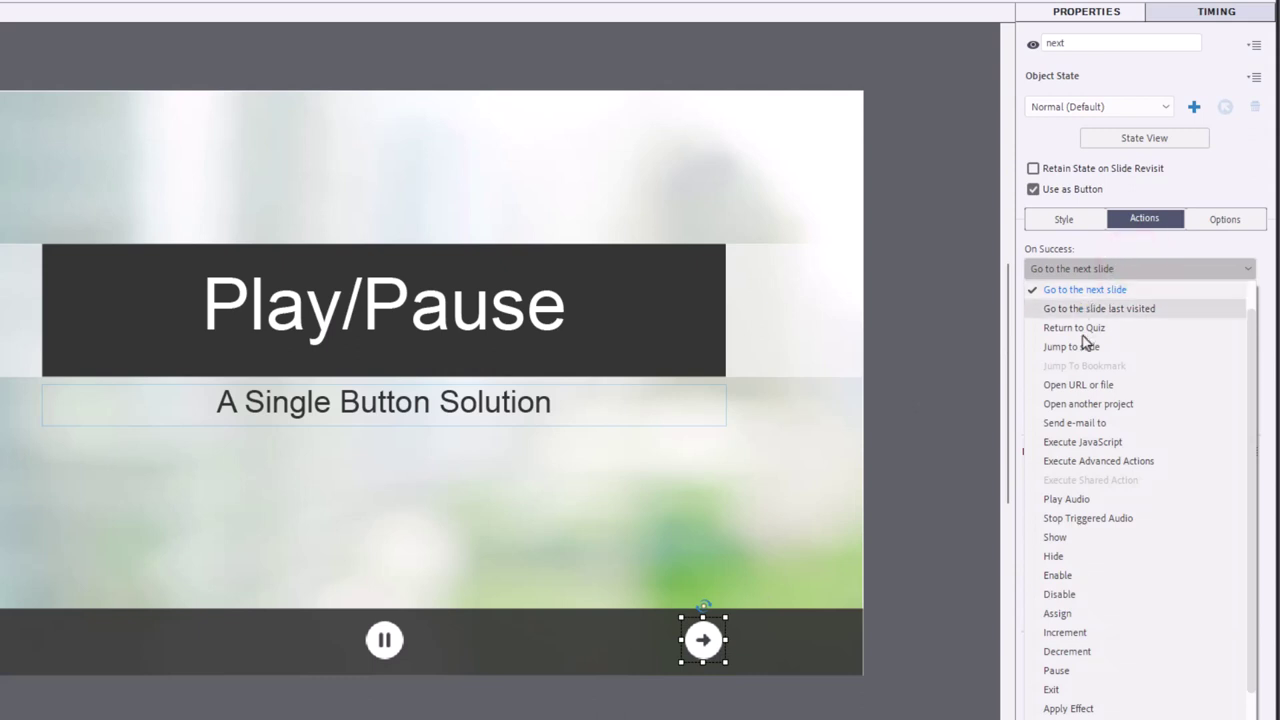
{"action": "left_click", "coordinate": [1082, 463]}
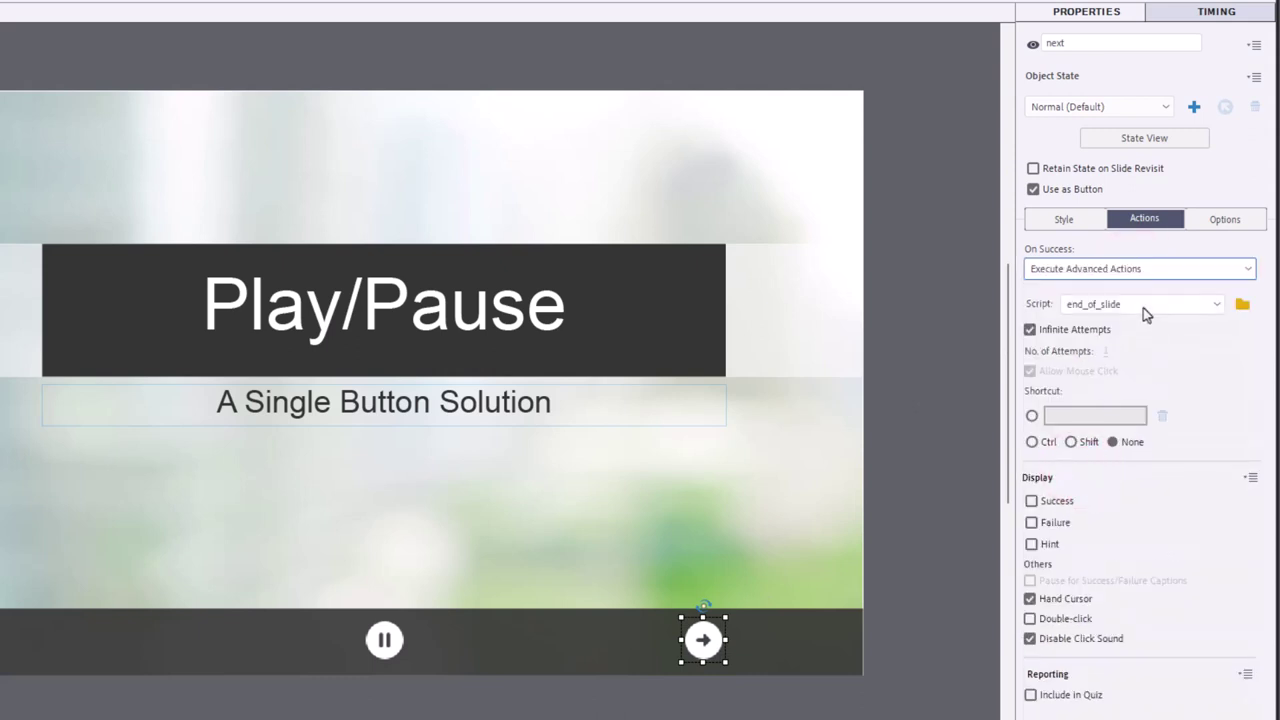
{"action": "left_click", "coordinate": [1143, 304]}
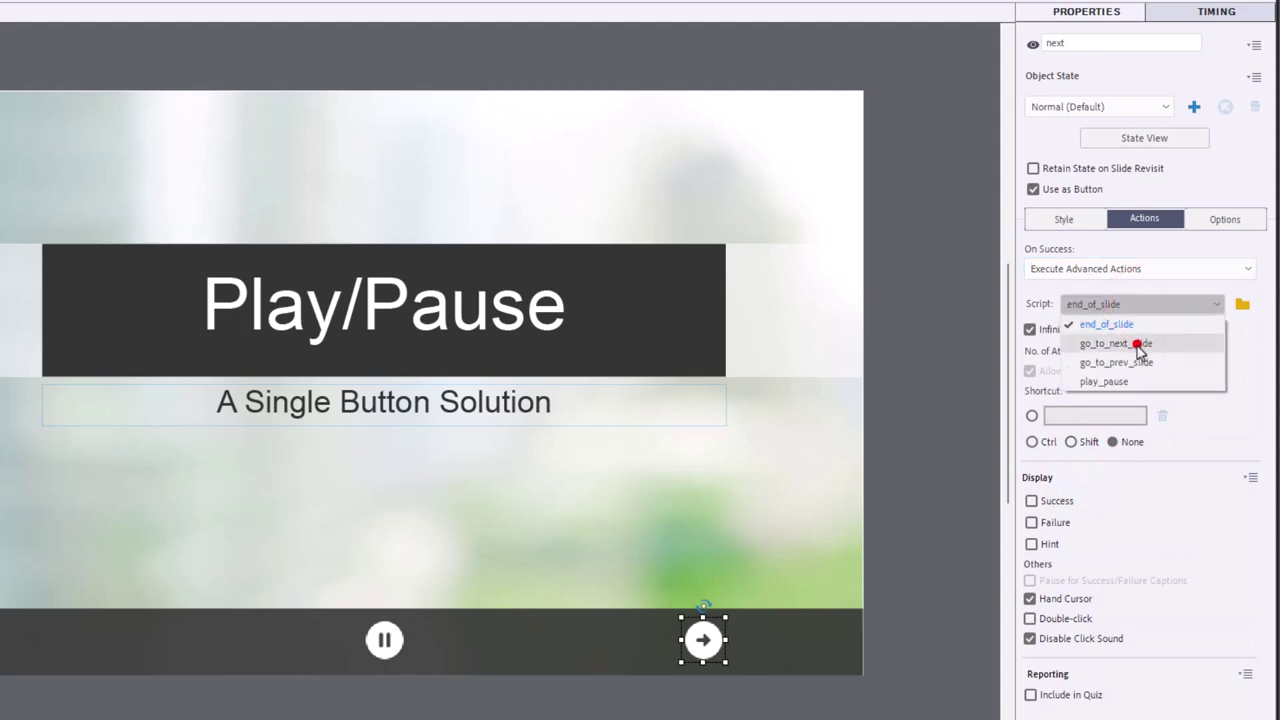
{"action": "left_click", "coordinate": [1137, 344]}
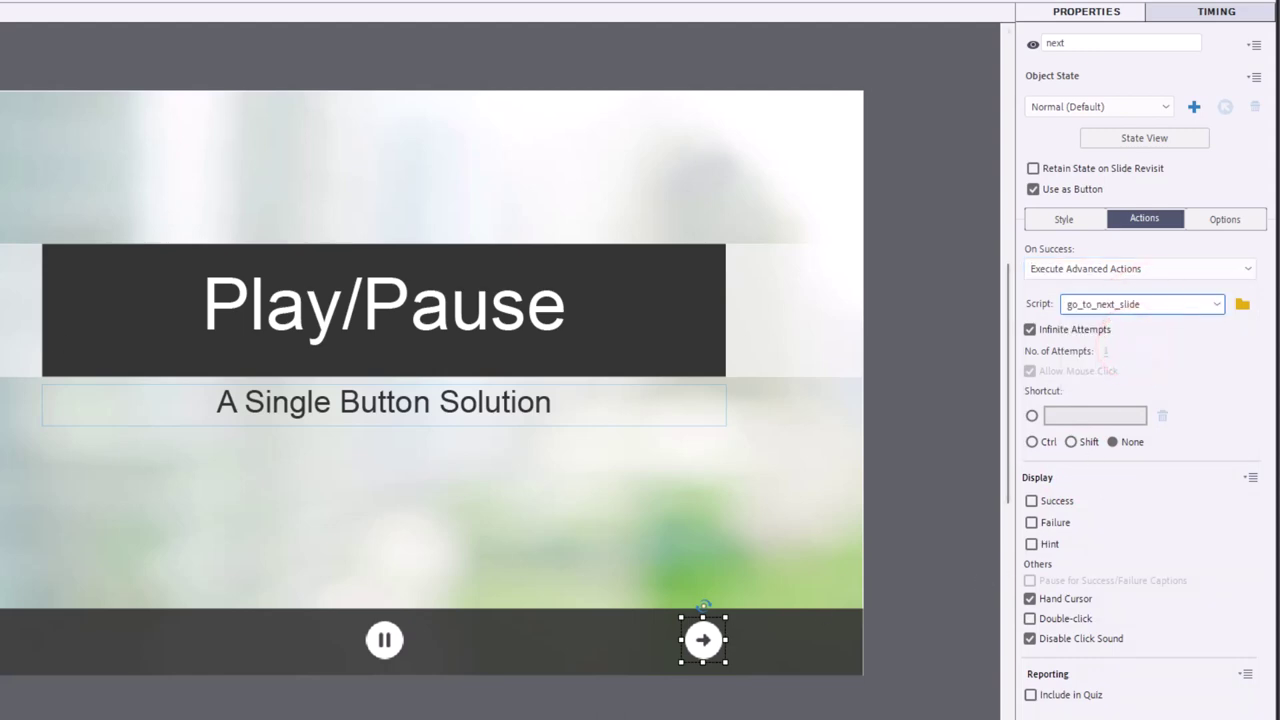
- Assign go_to_prev_slide to the second slide's back arrow and go_to_next_slide to its next arrow
{"action": "left_click", "coordinate": [63, 641]}
{"action": "left_click", "coordinate": [1140, 268]}
{"action": "left_click", "coordinate": [1124, 454]}
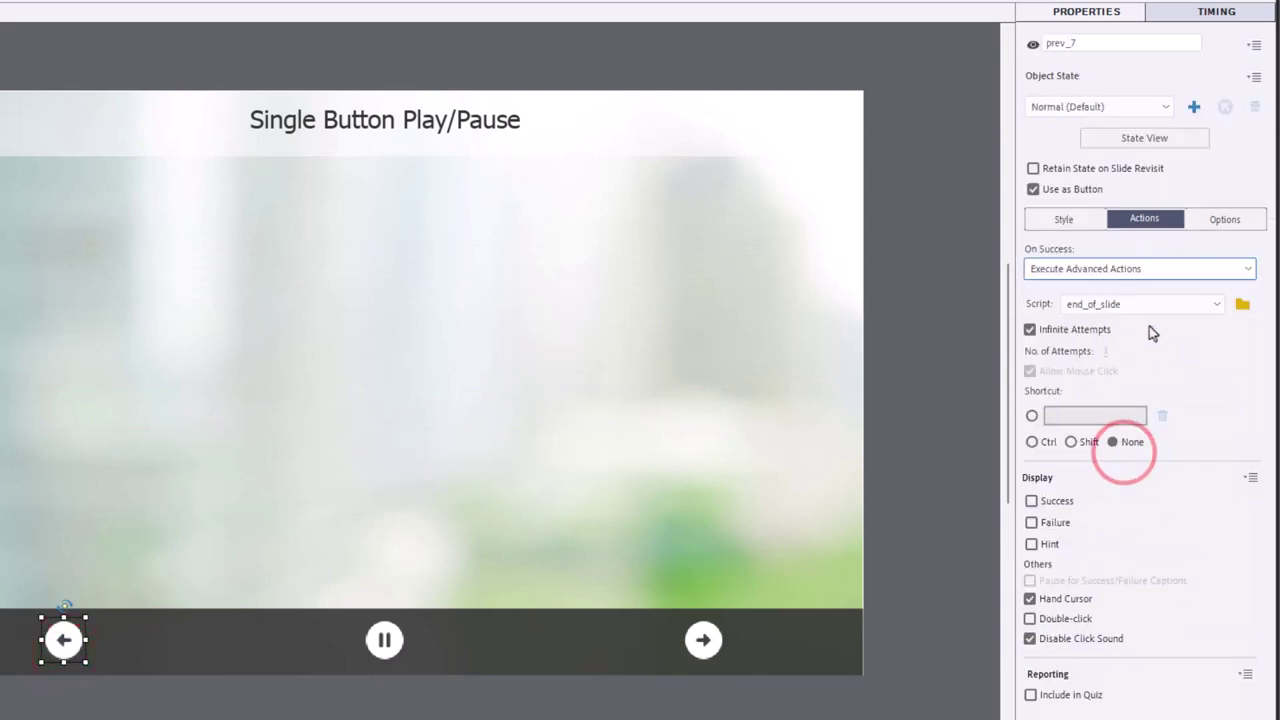
{"action": "left_click", "coordinate": [1135, 303]}
{"action": "left_click", "coordinate": [1138, 366]}
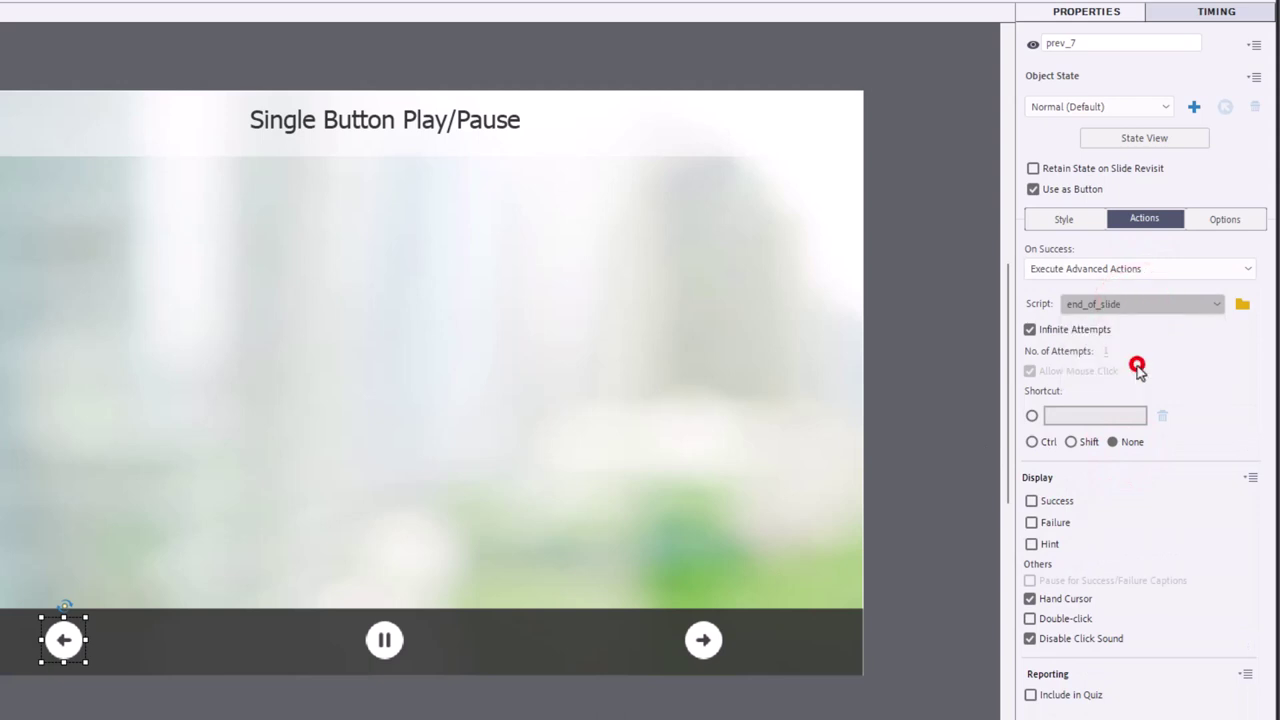
{"action": "left_click", "coordinate": [703, 640]}
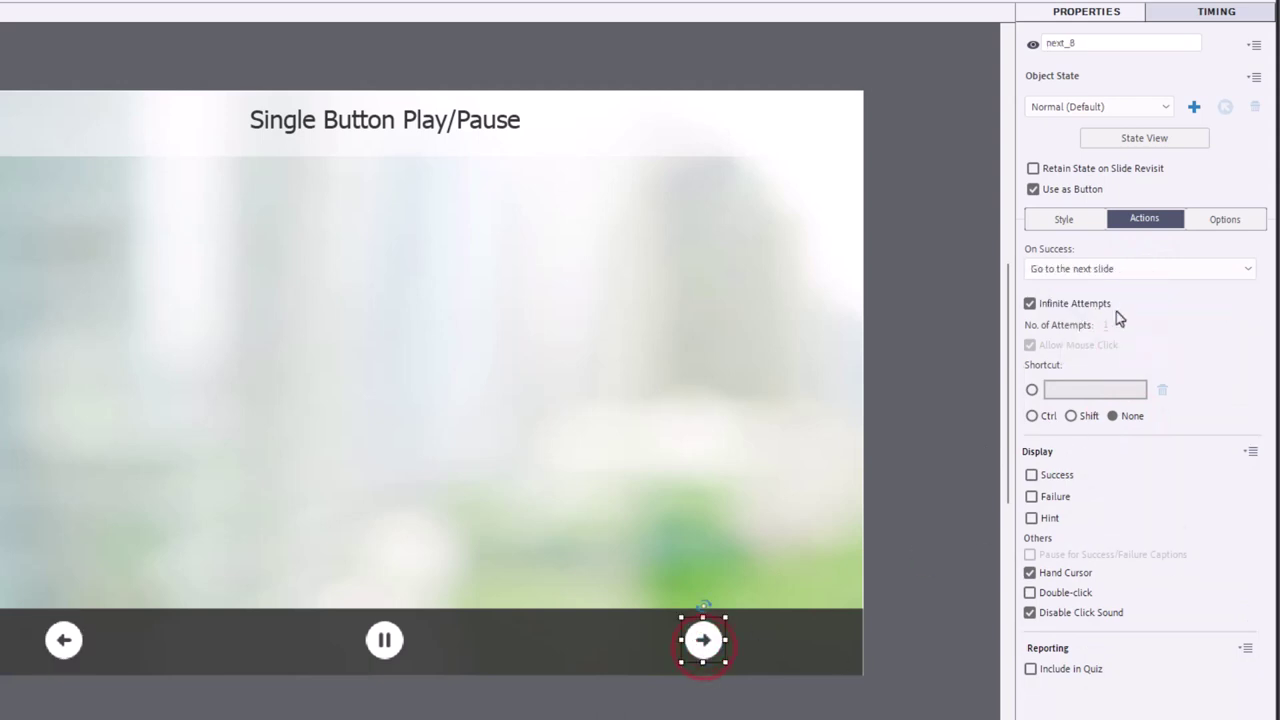
{"action": "left_click", "coordinate": [1110, 268]}
{"action": "left_click", "coordinate": [1115, 461]}
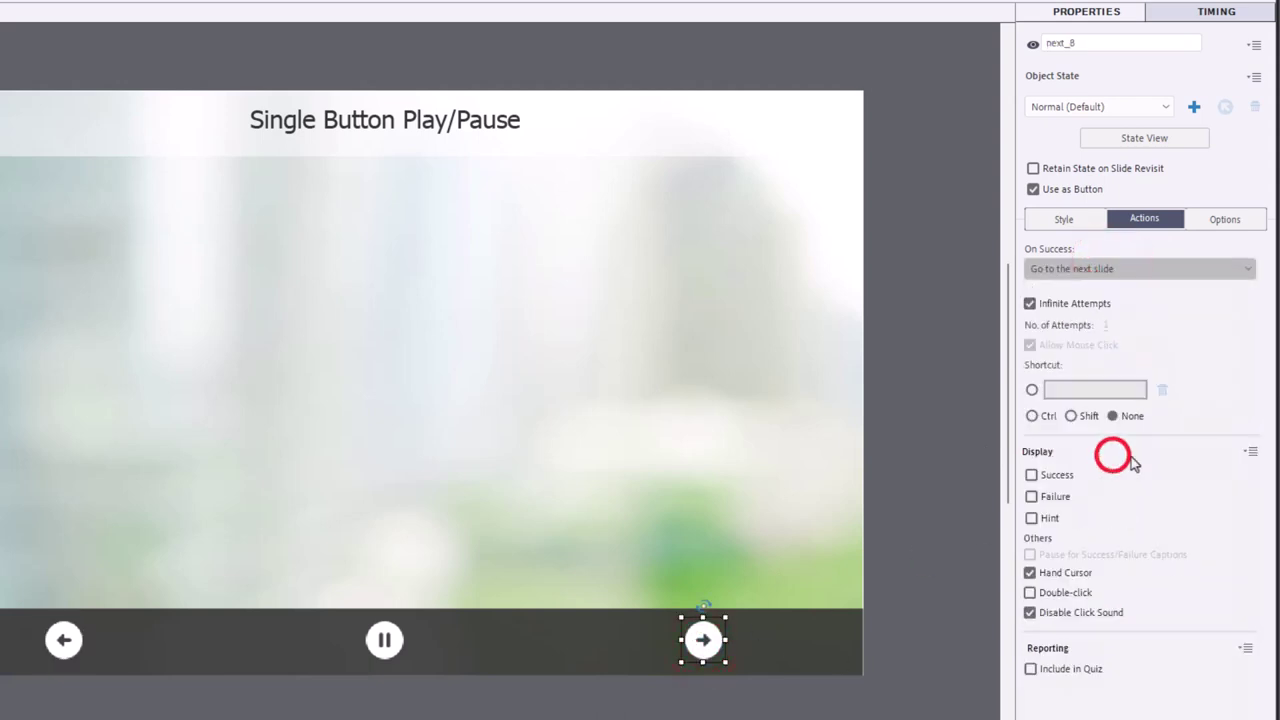
{"action": "left_click", "coordinate": [1130, 304]}
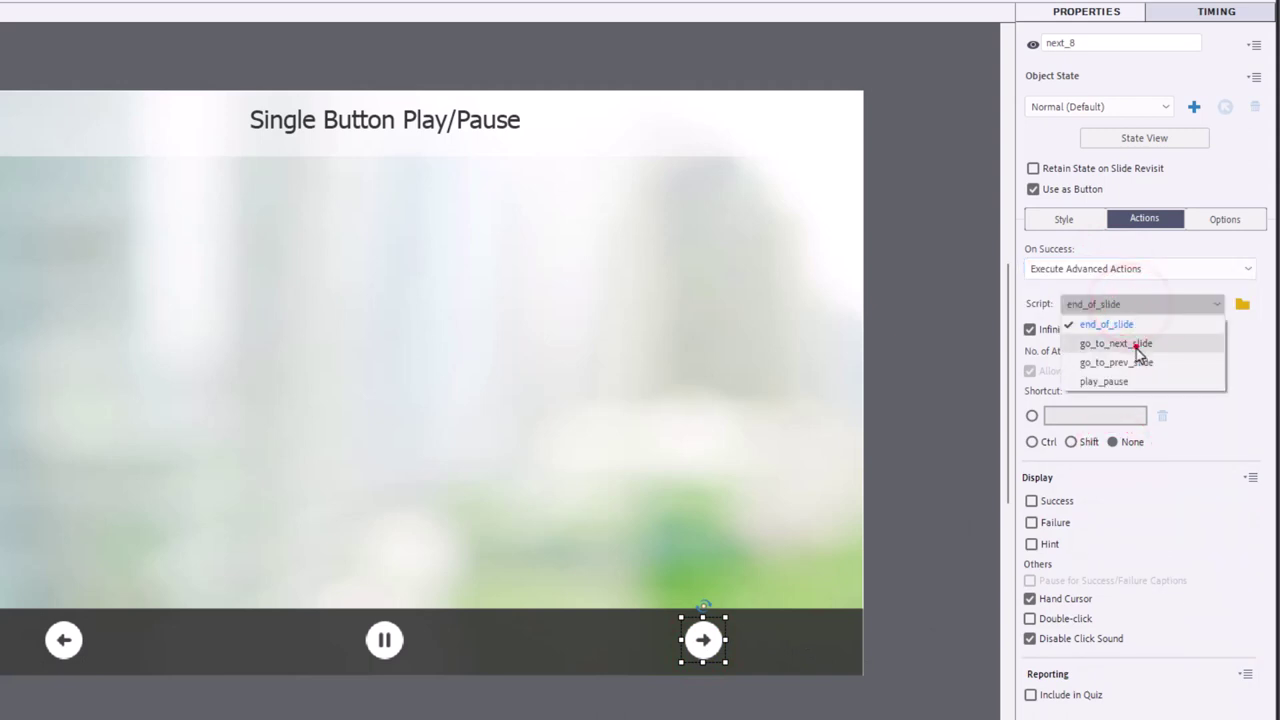
{"action": "left_click", "coordinate": [1135, 344]}
- Delete the last slide's next arrow and make its back arrow run go_to_prev_slide
{"action": "key", "text": "Delete"}
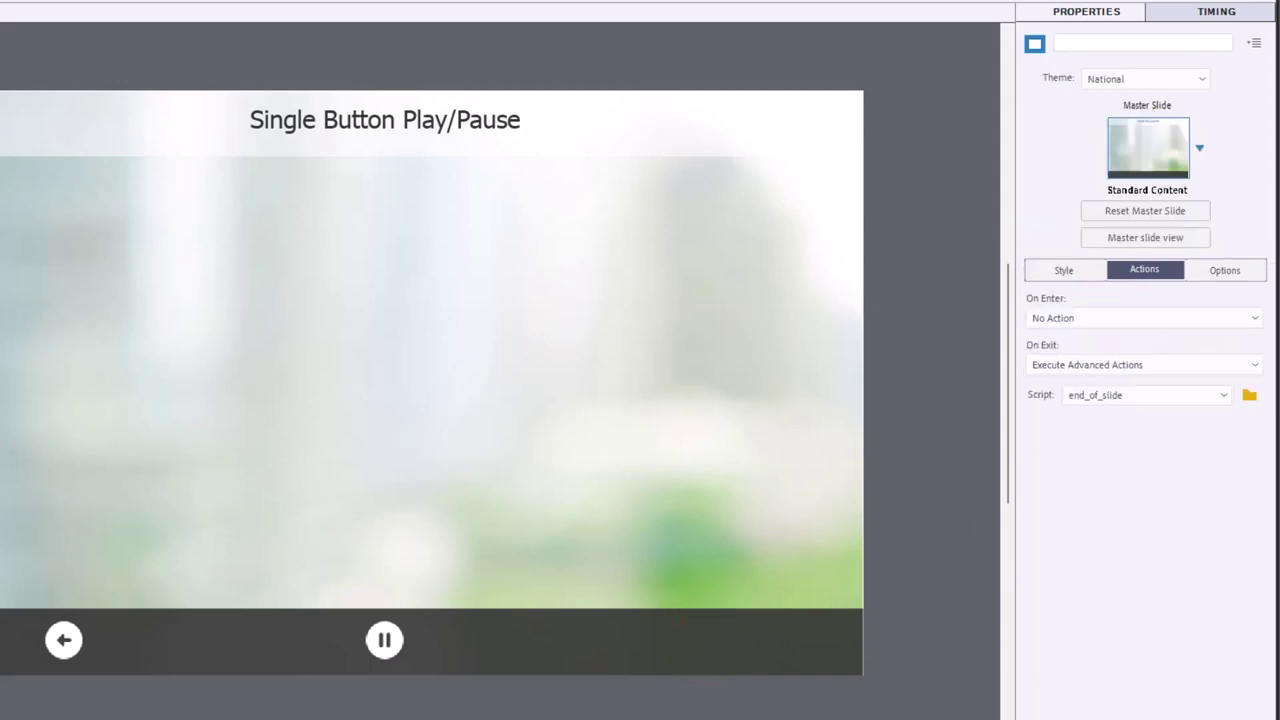
{"action": "left_click", "coordinate": [64, 640]}
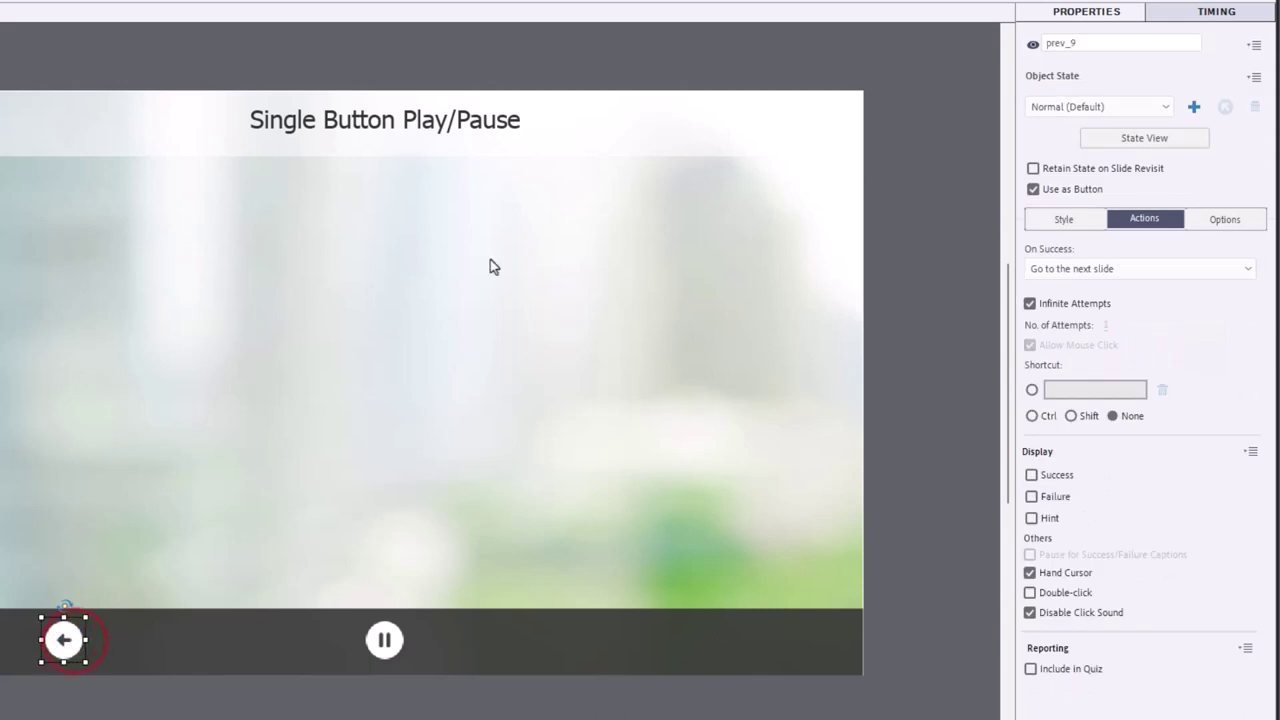
{"action": "left_click", "coordinate": [1082, 266]}
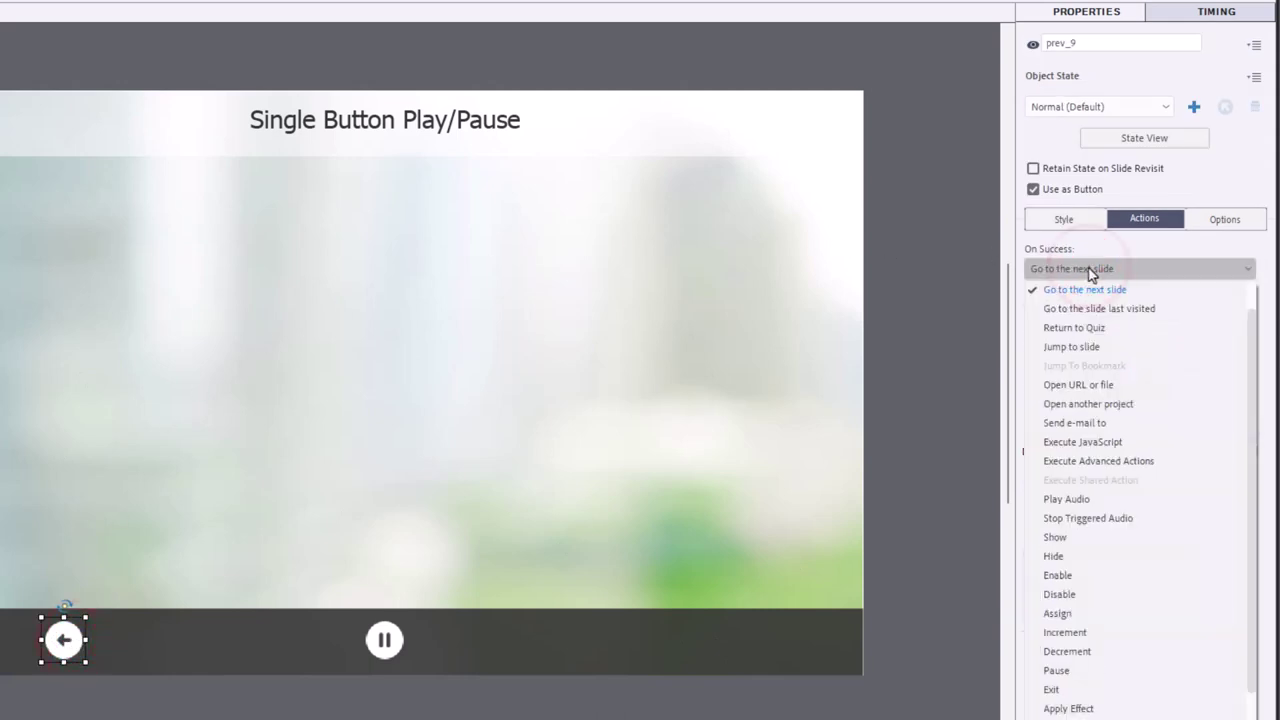
{"action": "left_click", "coordinate": [1117, 461]}
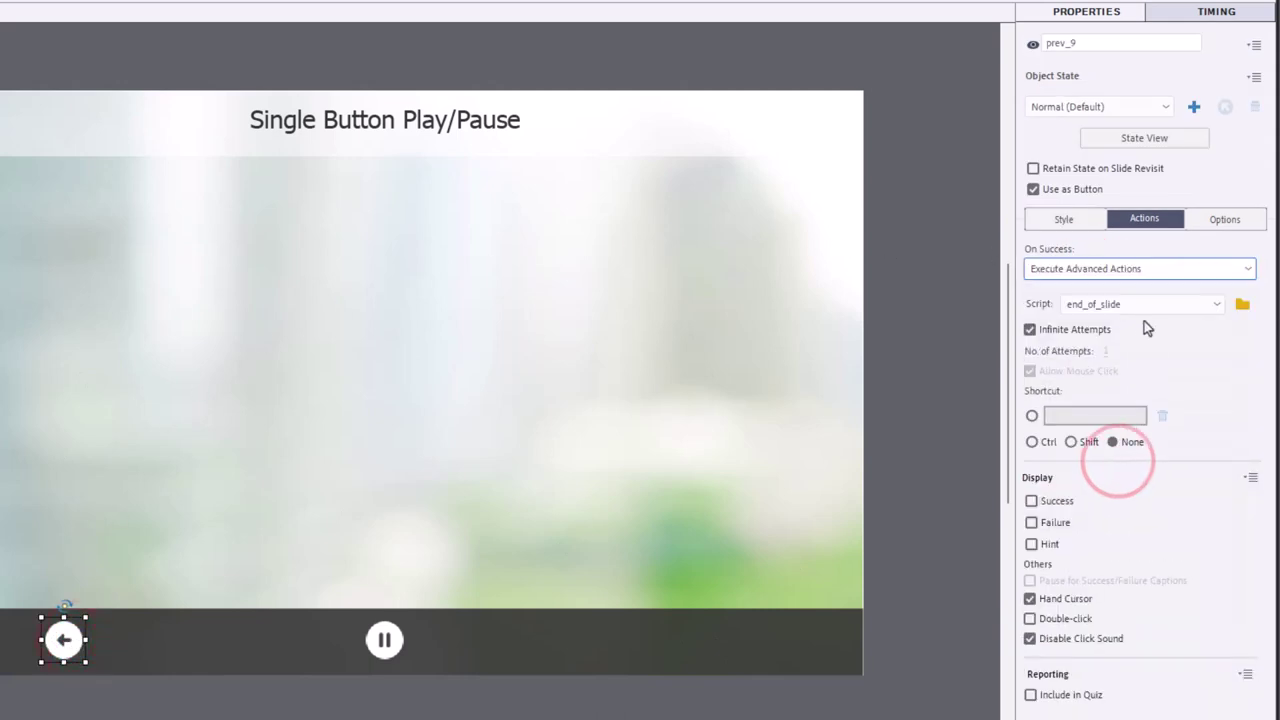
{"action": "left_click", "coordinate": [1129, 306]}
{"action": "left_click", "coordinate": [1143, 360]}
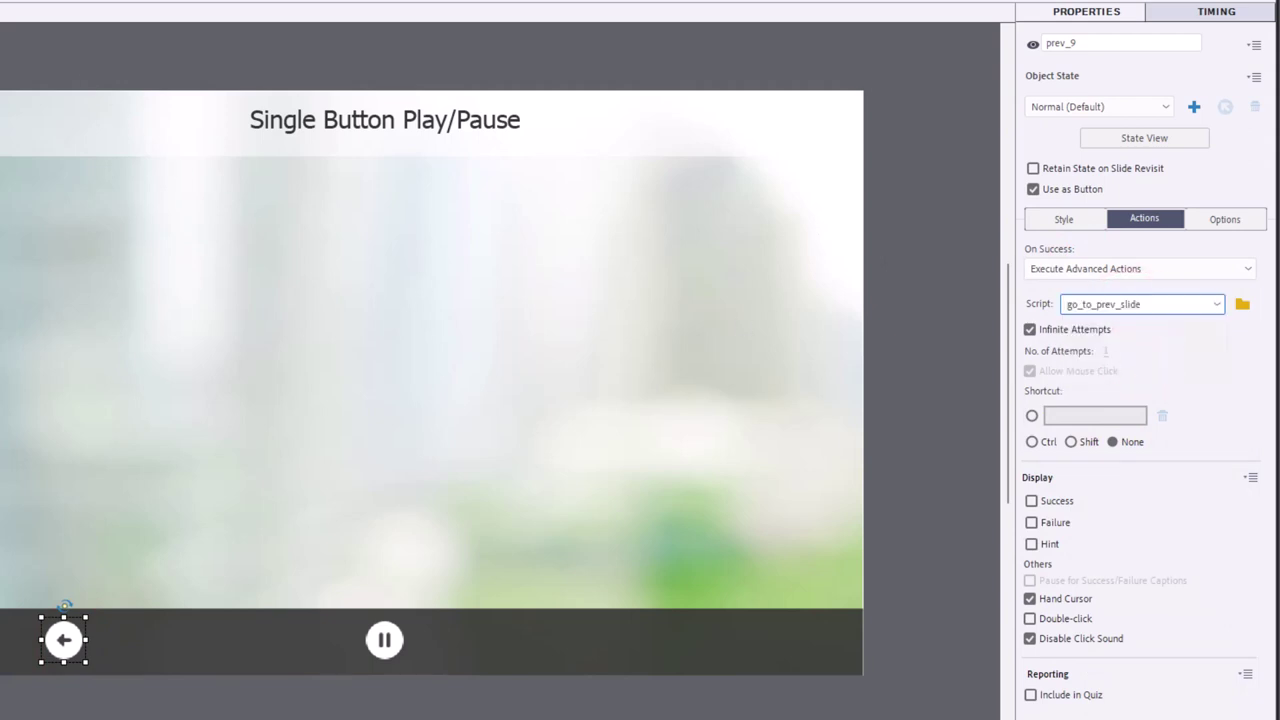
{"action": "left_click", "coordinate": [10, 8]}
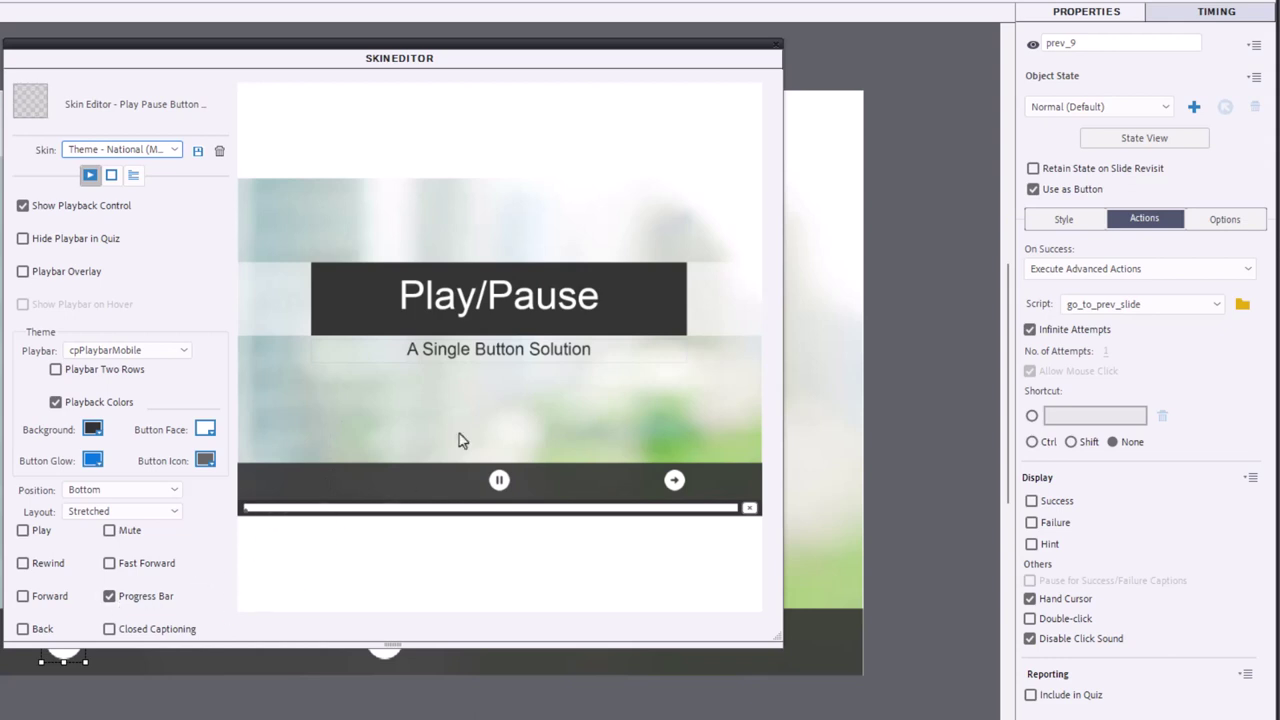
{"action": "left_click", "coordinate": [775, 47]}
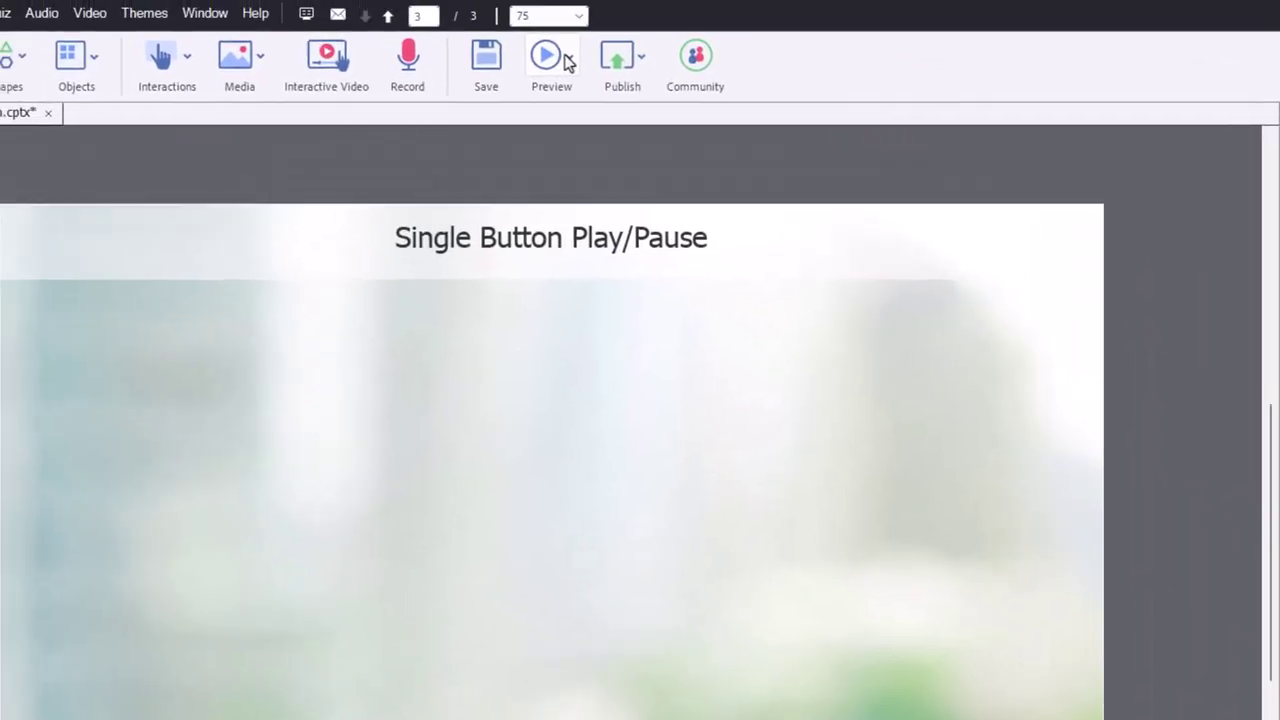
- Launch the HTML5 browser preview, pause, advance to the next slide, then go back
{"action": "left_click", "coordinate": [423, 6]}
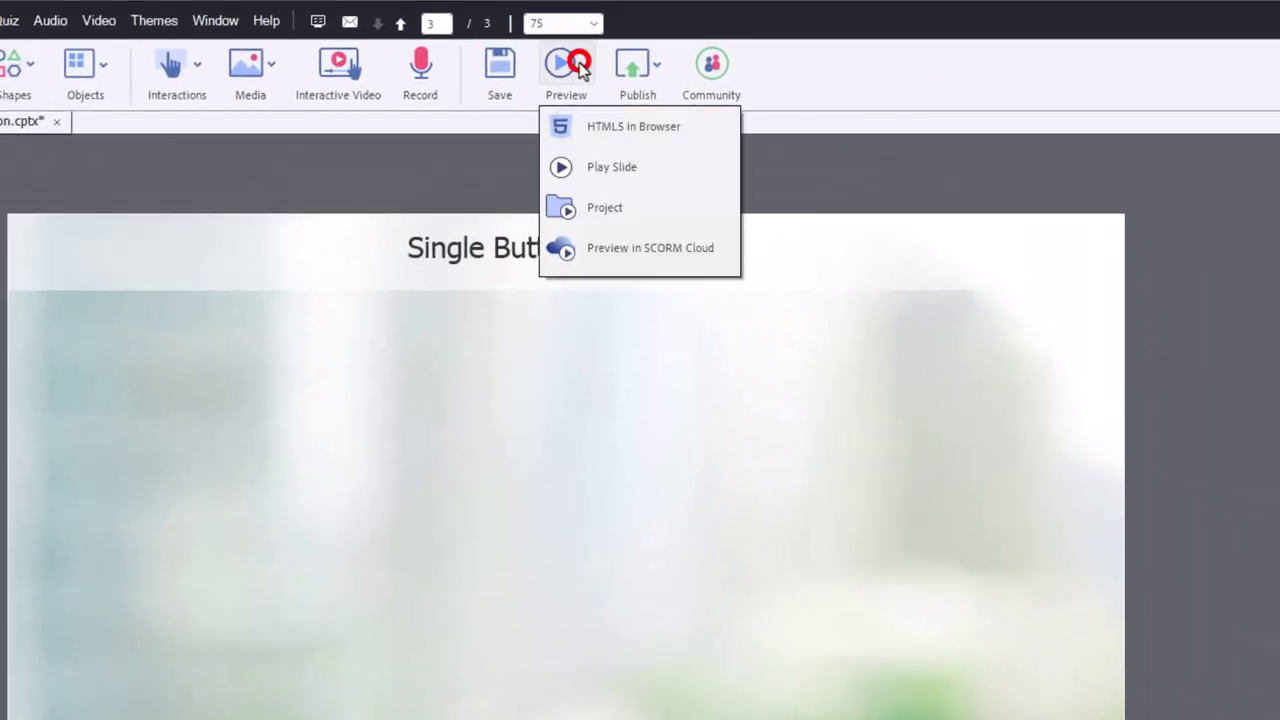
{"action": "left_click", "coordinate": [596, 134]}
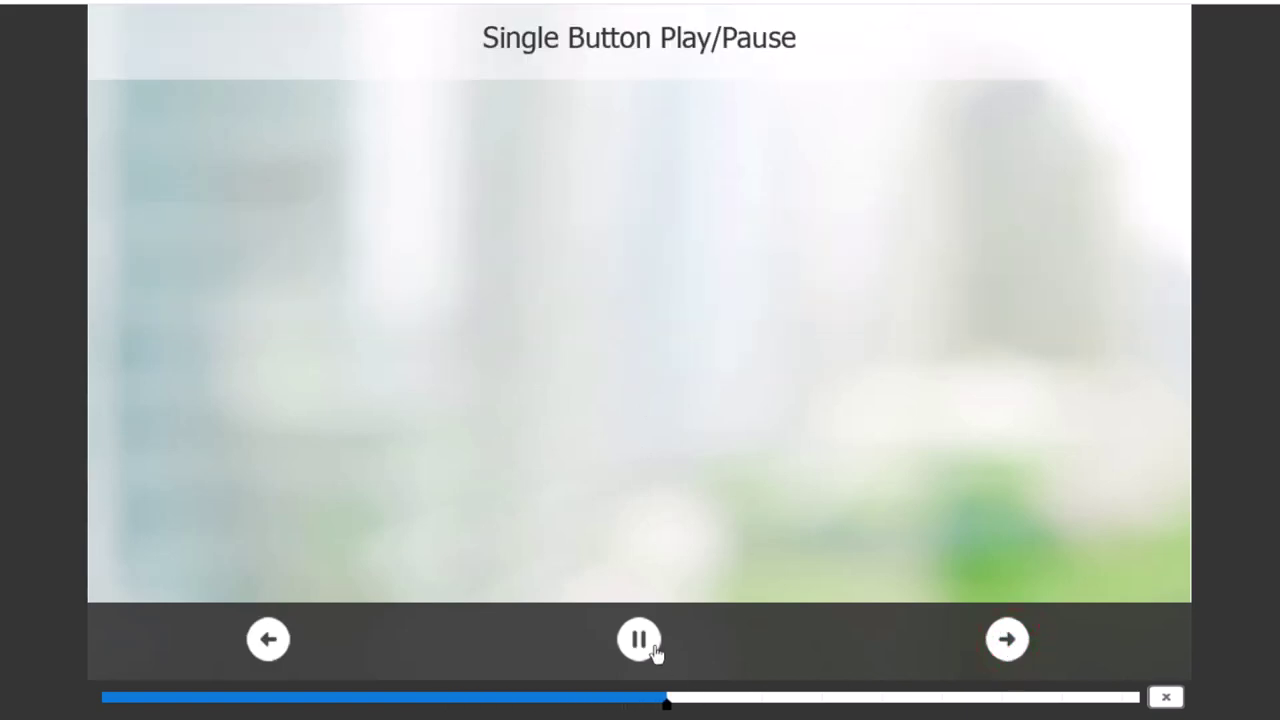
{"action": "left_click", "coordinate": [653, 650]}
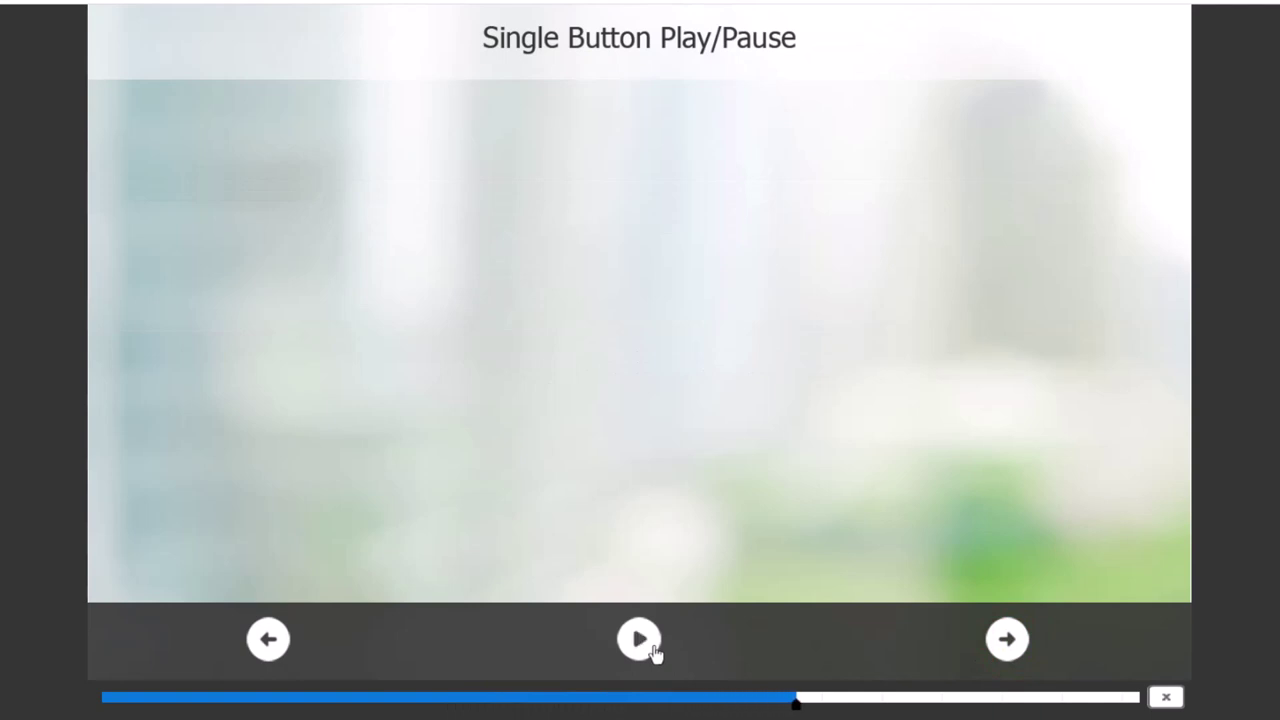
{"action": "left_click", "coordinate": [1006, 639]}
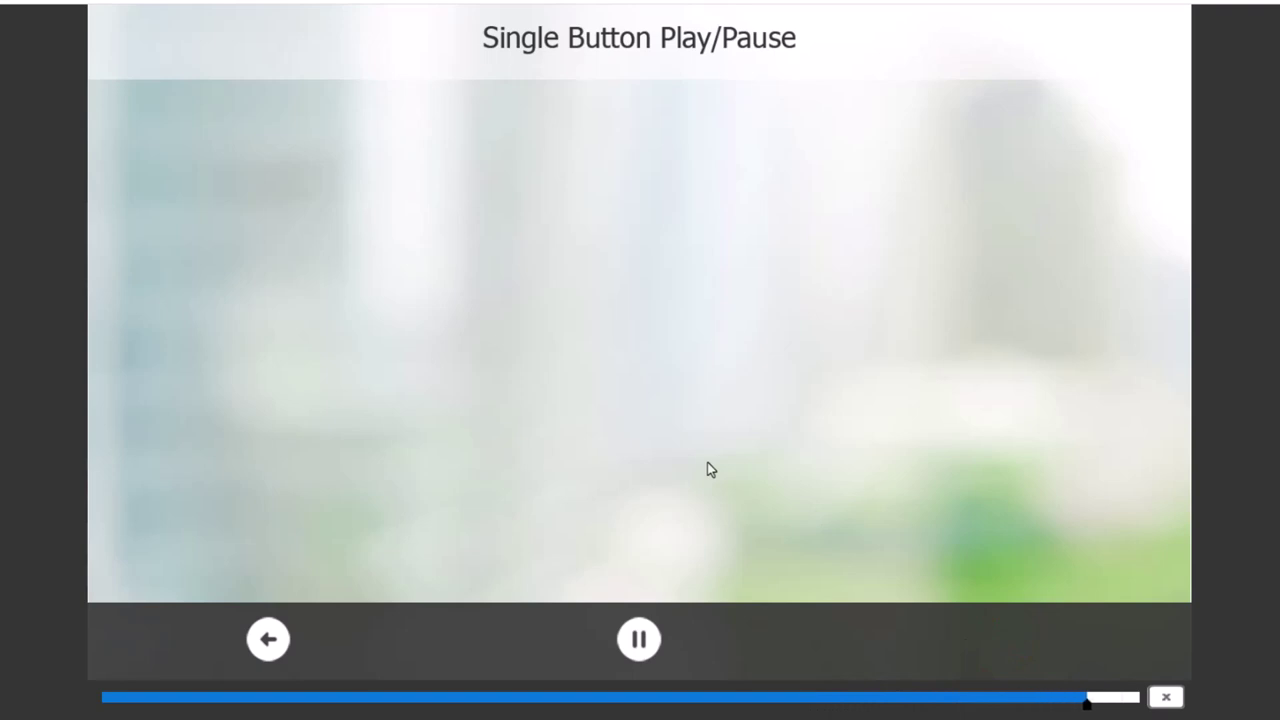
{"action": "left_click", "coordinate": [268, 638]}
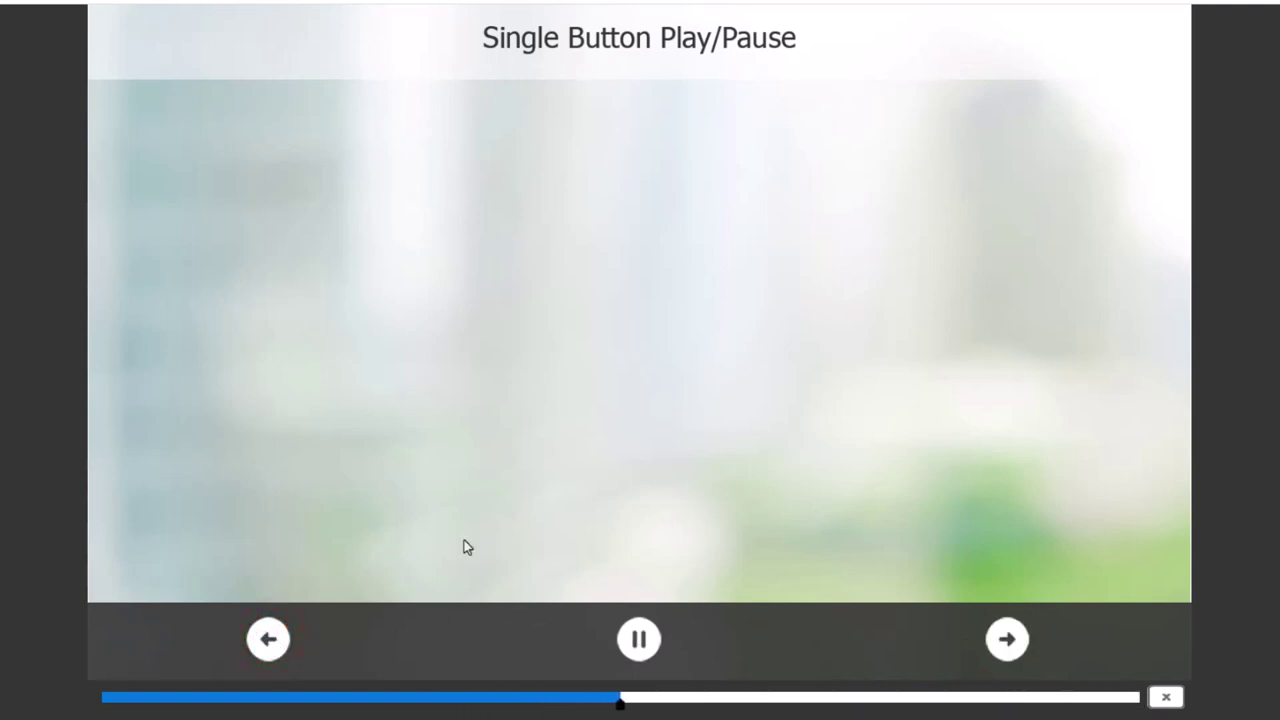
- Toggle the pause/play button several times, then return to the title slide
{"action": "left_click", "coordinate": [632, 646]}
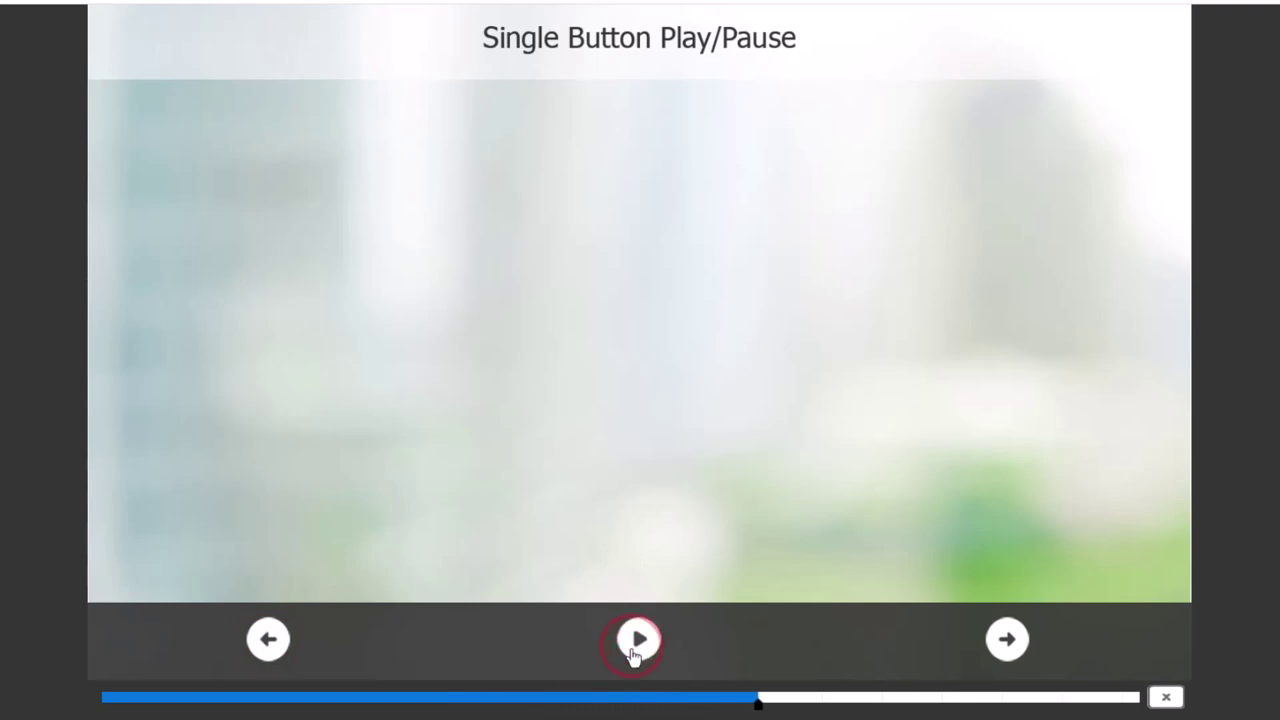
{"action": "left_click", "coordinate": [632, 652]}
{"action": "left_click", "coordinate": [632, 652]}
{"action": "left_click", "coordinate": [632, 652]}
{"action": "left_click", "coordinate": [267, 639]}
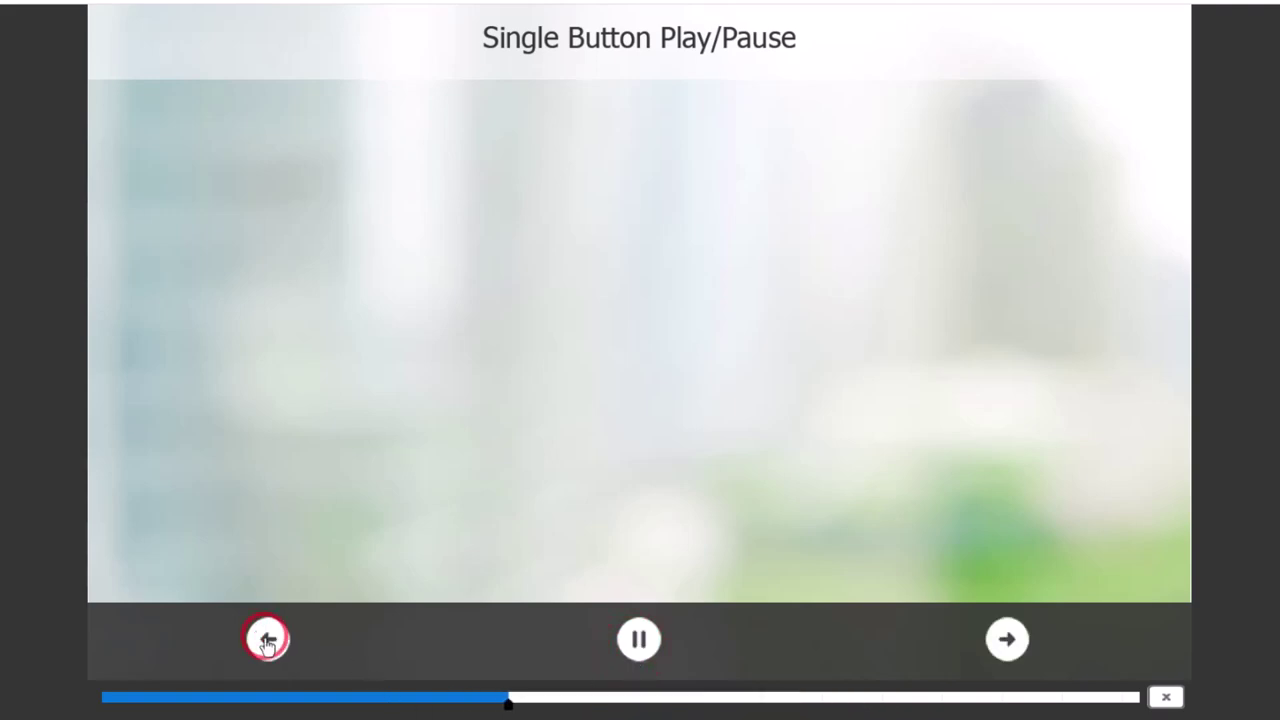